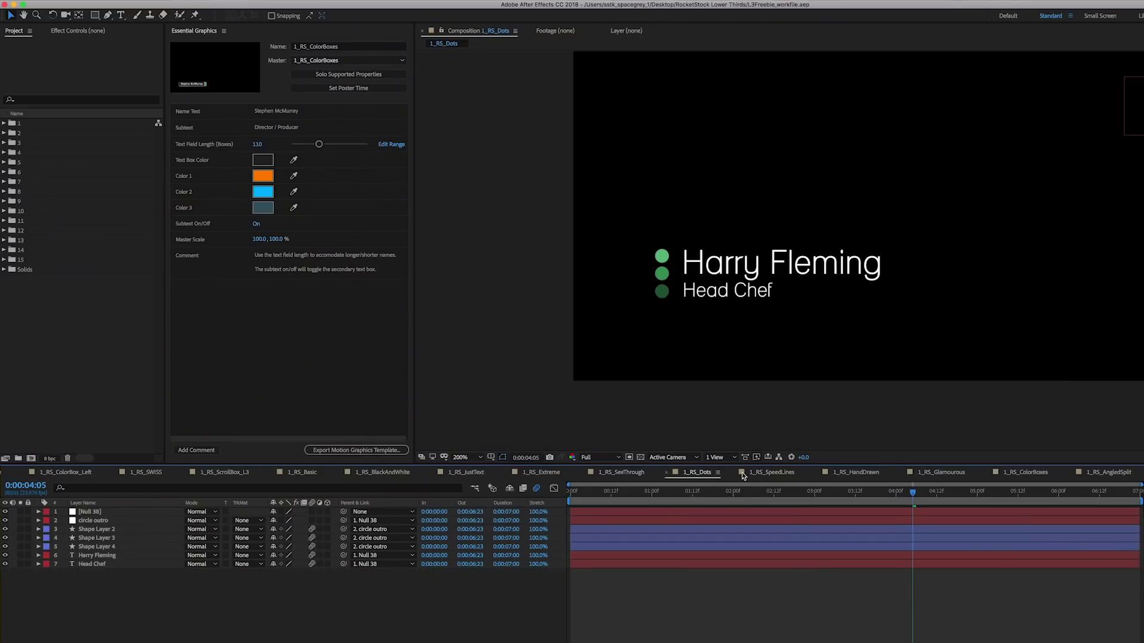
Step: Preview the 1_RS_HandDrawn composition, then the 1_RS_Glamourous composition
{"action": "left_click", "coordinate": [854, 472]}
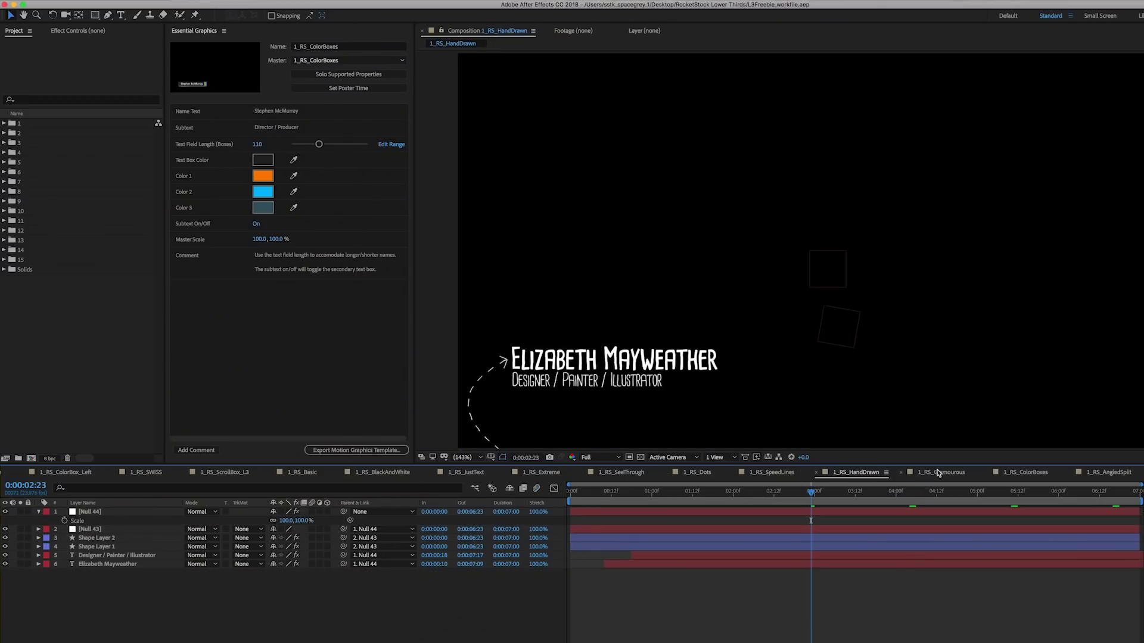
{"action": "left_click", "coordinate": [938, 473]}
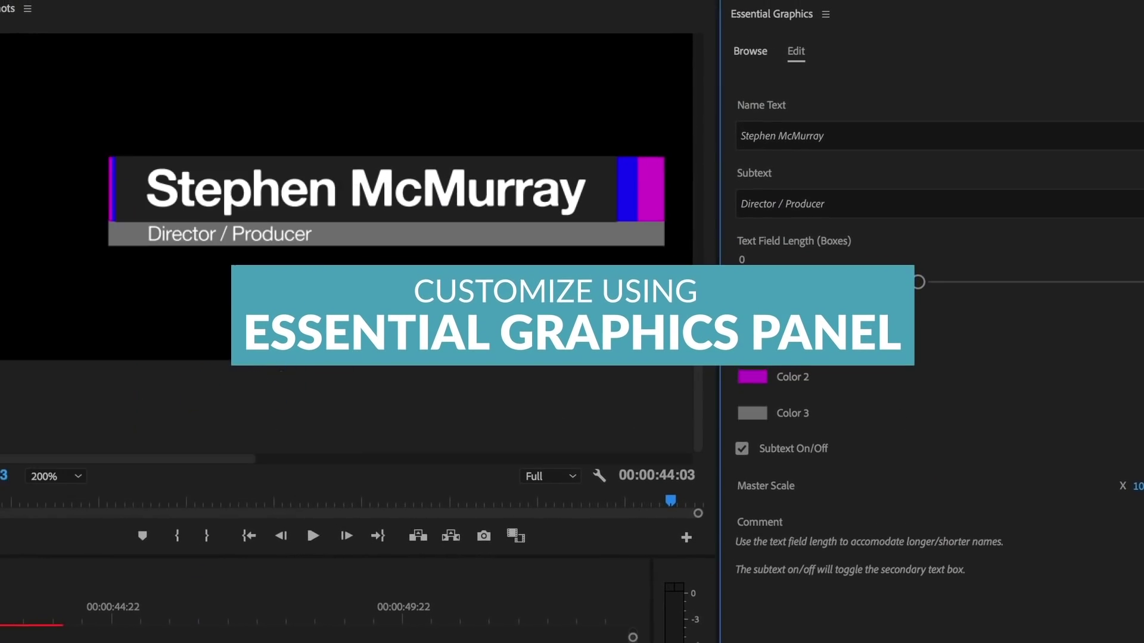
Step: Replace the Name Text with the new person's full name, fixing the mistyped capital letter
{"action": "triple_click", "coordinate": [833, 130]}
{"action": "key", "text": "ctrl+a"}
{"action": "key", "text": "Return"}
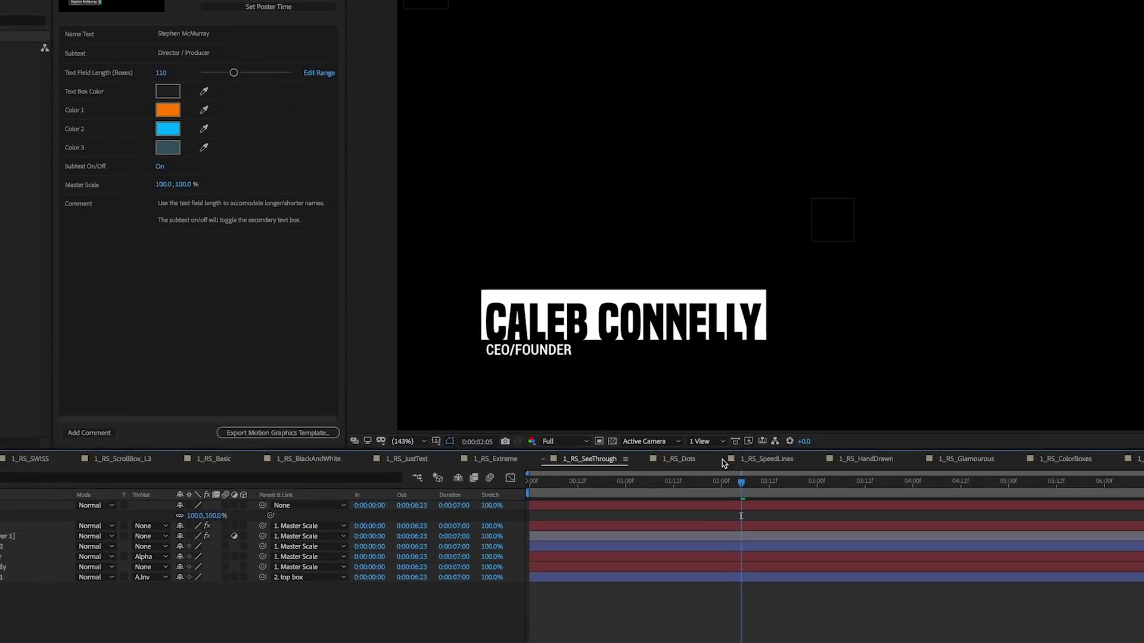
Step: View the 1_RS_Dots, 1_RS_HandDrawn and 1_RS_Glamourous compositions in turn
{"action": "left_click", "coordinate": [685, 459]}
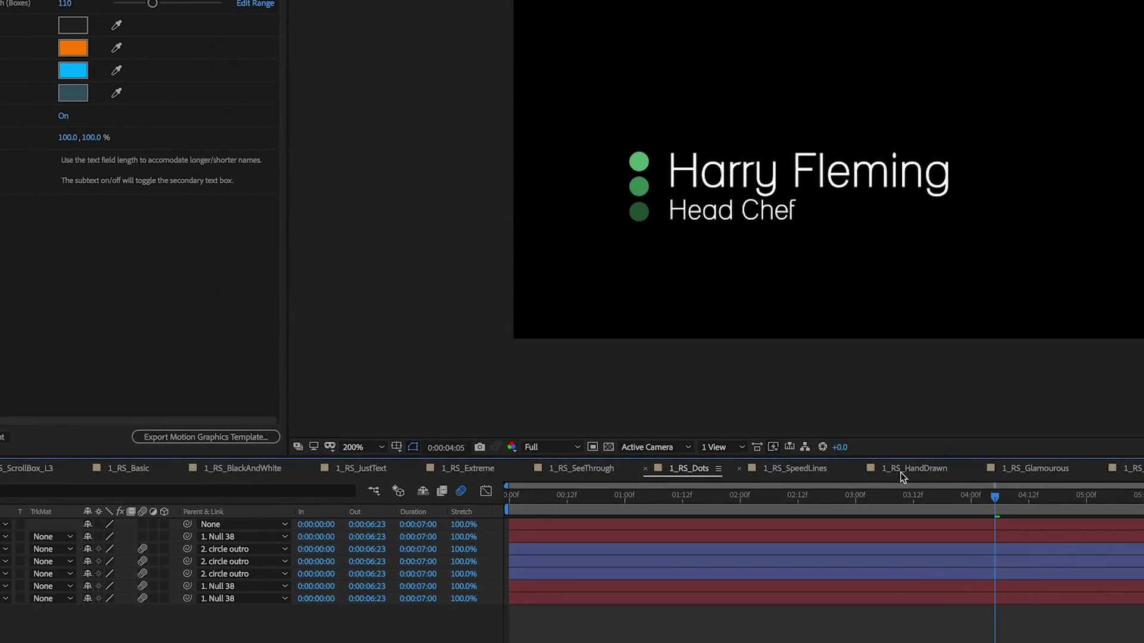
{"action": "left_click", "coordinate": [906, 469]}
{"action": "left_click", "coordinate": [1028, 466]}
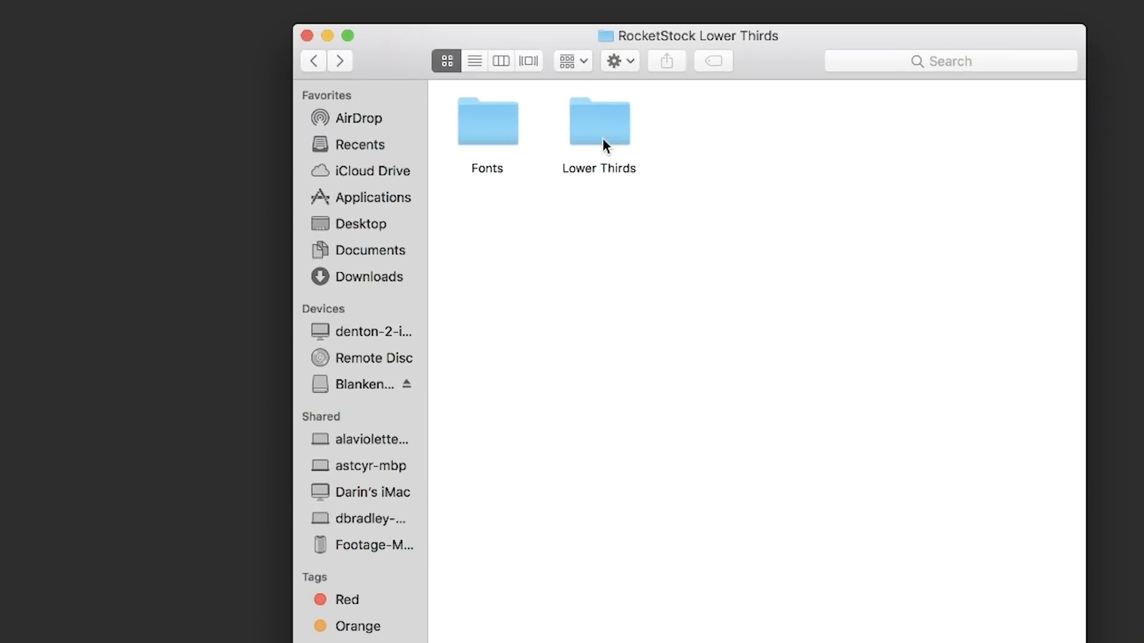
Step: Look inside the Fonts folder, then open the Lower Thirds folder of .mogrt templates
{"action": "left_click", "coordinate": [478, 132]}
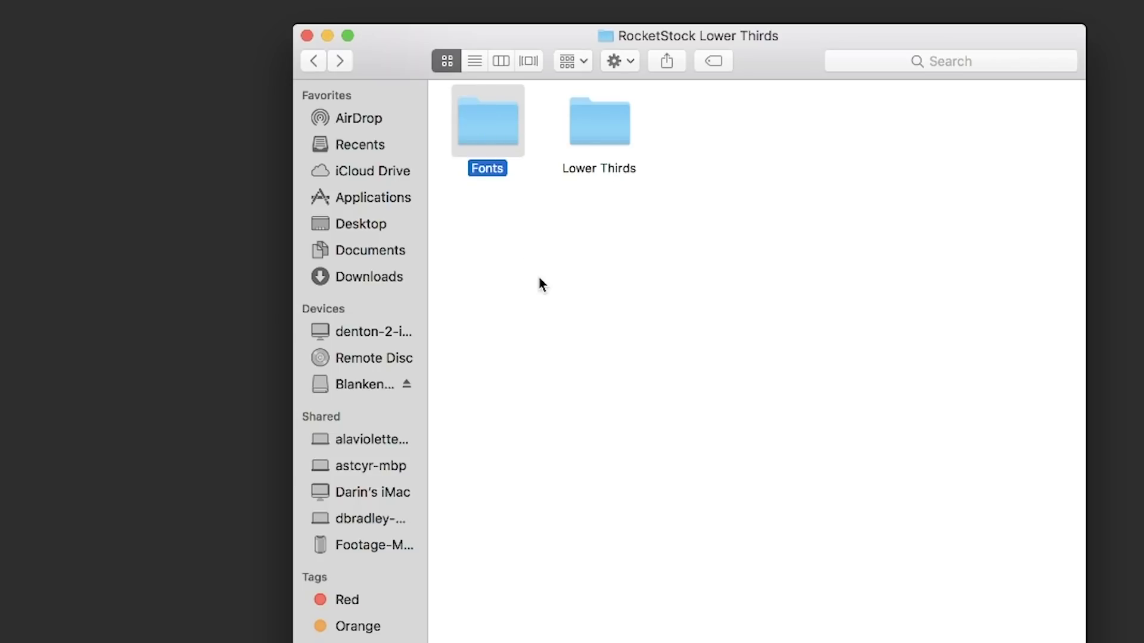
{"action": "left_click", "coordinate": [539, 281]}
{"action": "double_click", "coordinate": [487, 132]}
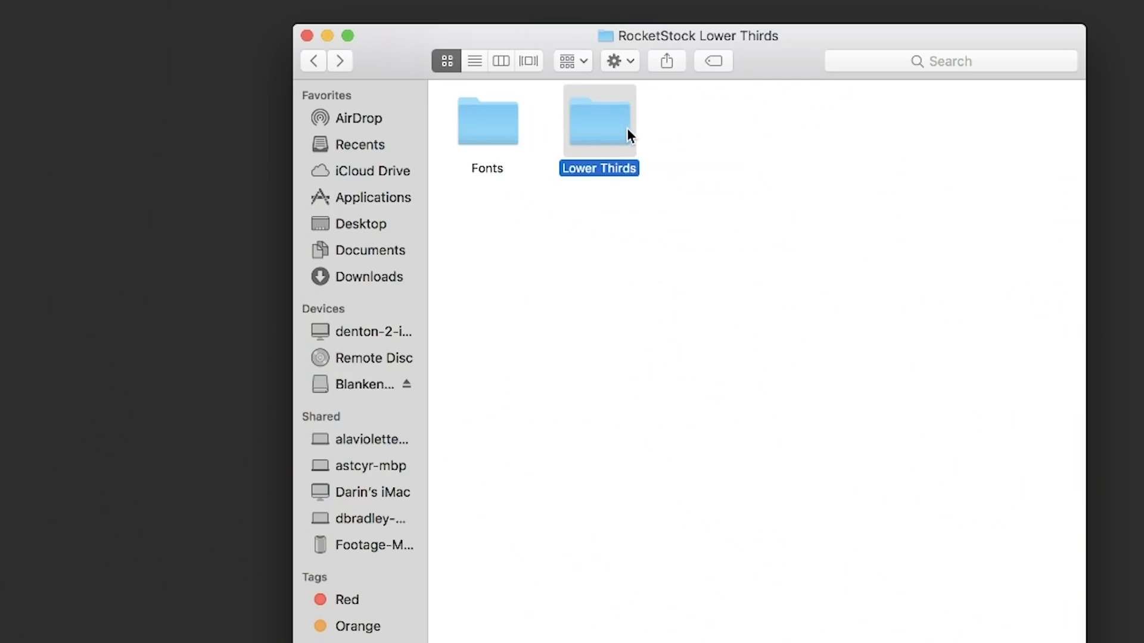
{"action": "double_click", "coordinate": [627, 128]}
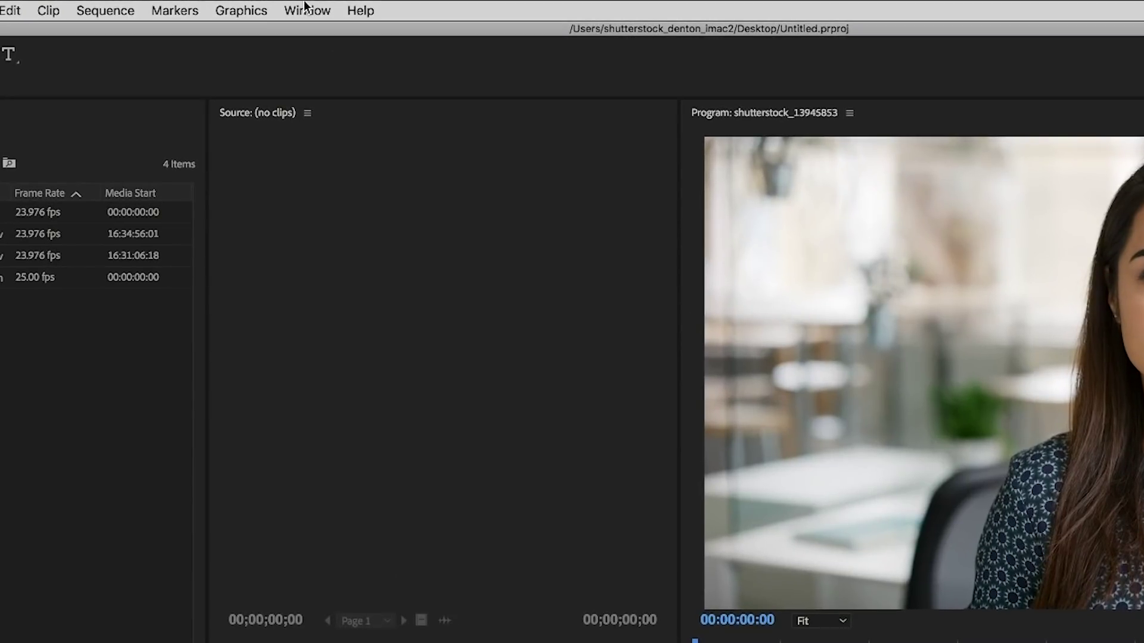
Step: Open the Essential Graphics panel from the Window menu
{"action": "left_click", "coordinate": [321, 6]}
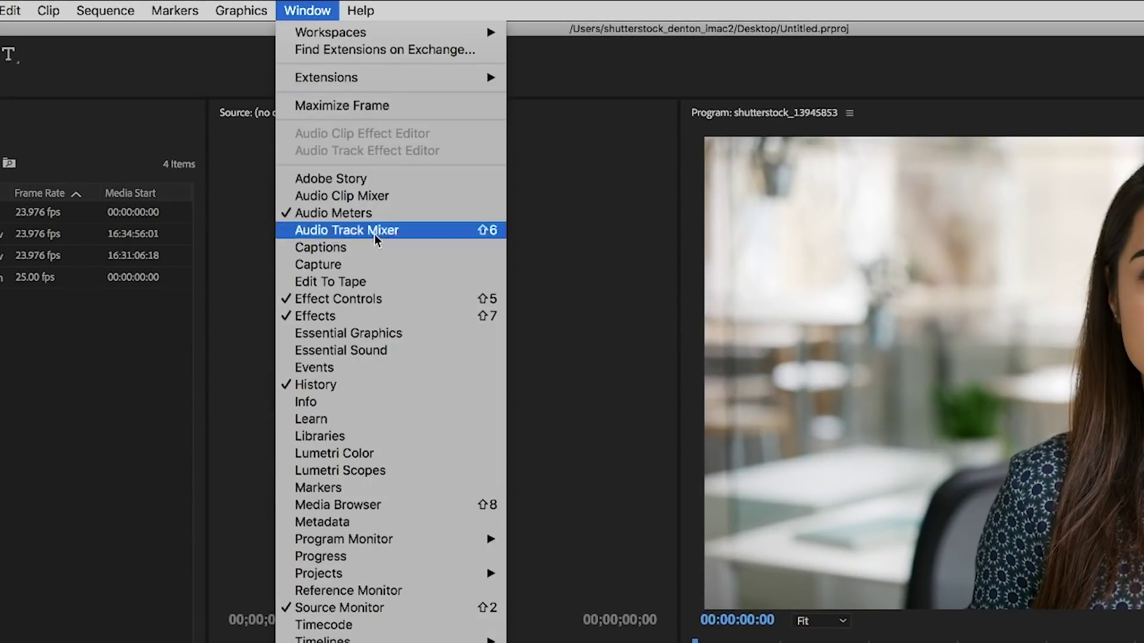
{"action": "left_click", "coordinate": [385, 336]}
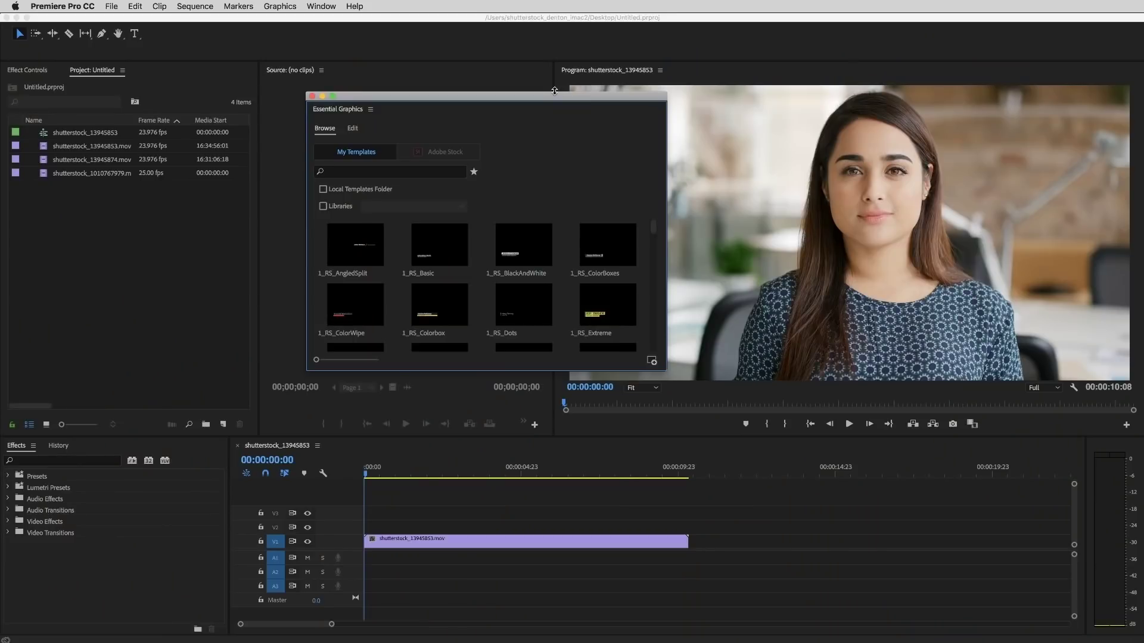
Step: Dock Essential Graphics at the right edge and enlarge template thumbnails to one per row
{"action": "left_click_drag", "start_coordinate": [426, 99], "coordinate": [509, 104]}
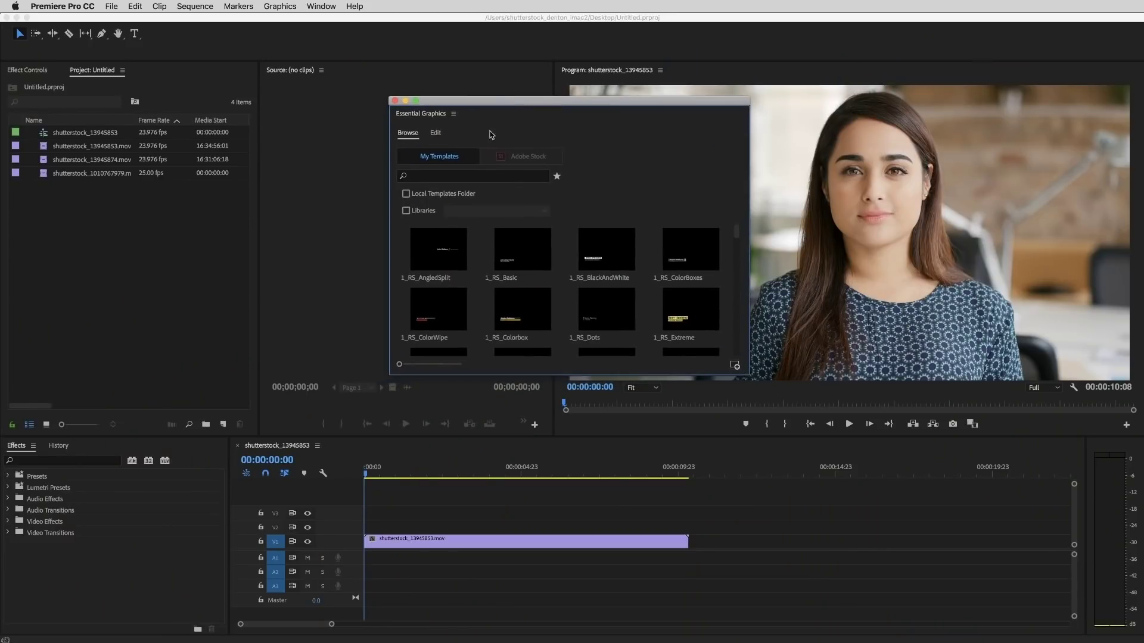
{"action": "left_click_drag", "start_coordinate": [410, 117], "coordinate": [1134, 232]}
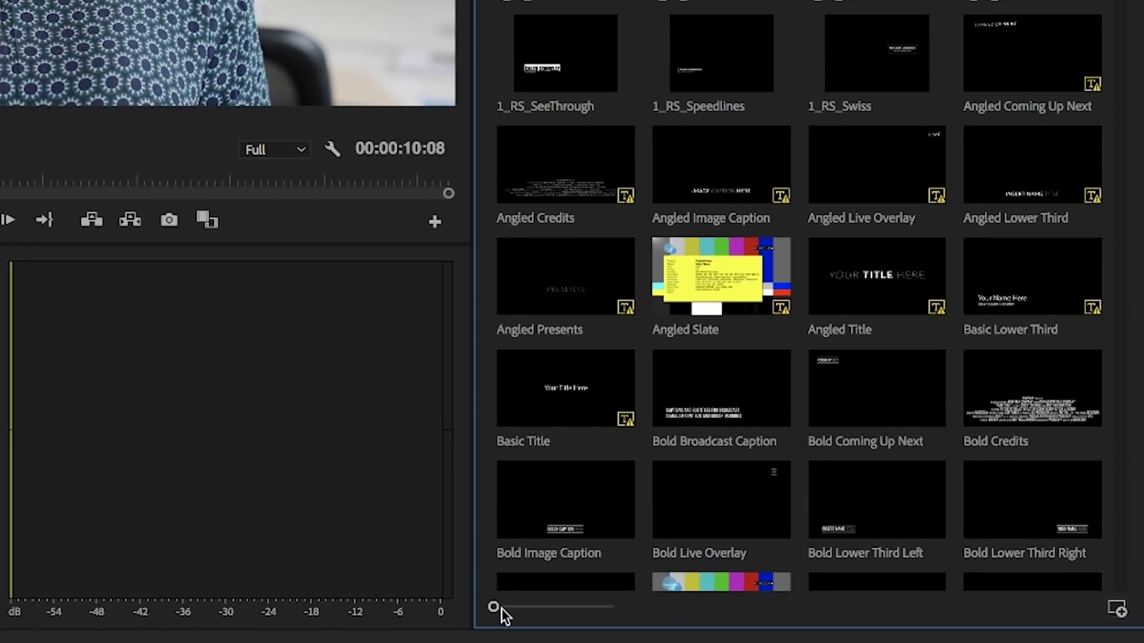
{"action": "left_click_drag", "start_coordinate": [501, 609], "coordinate": [601, 619]}
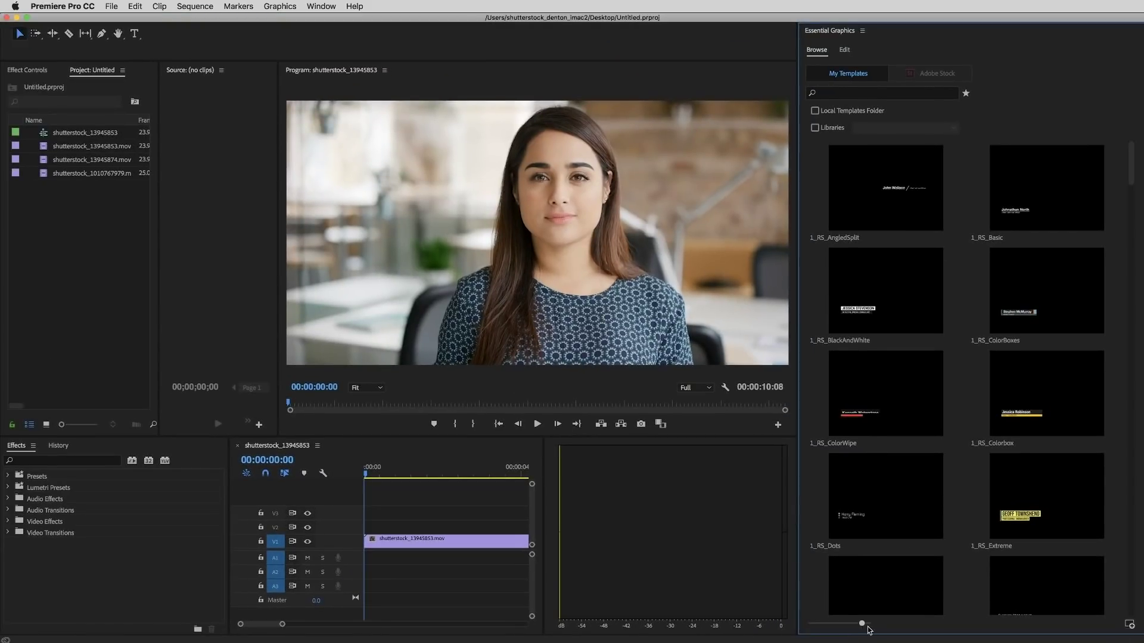
{"action": "left_click_drag", "start_coordinate": [867, 627], "coordinate": [872, 626]}
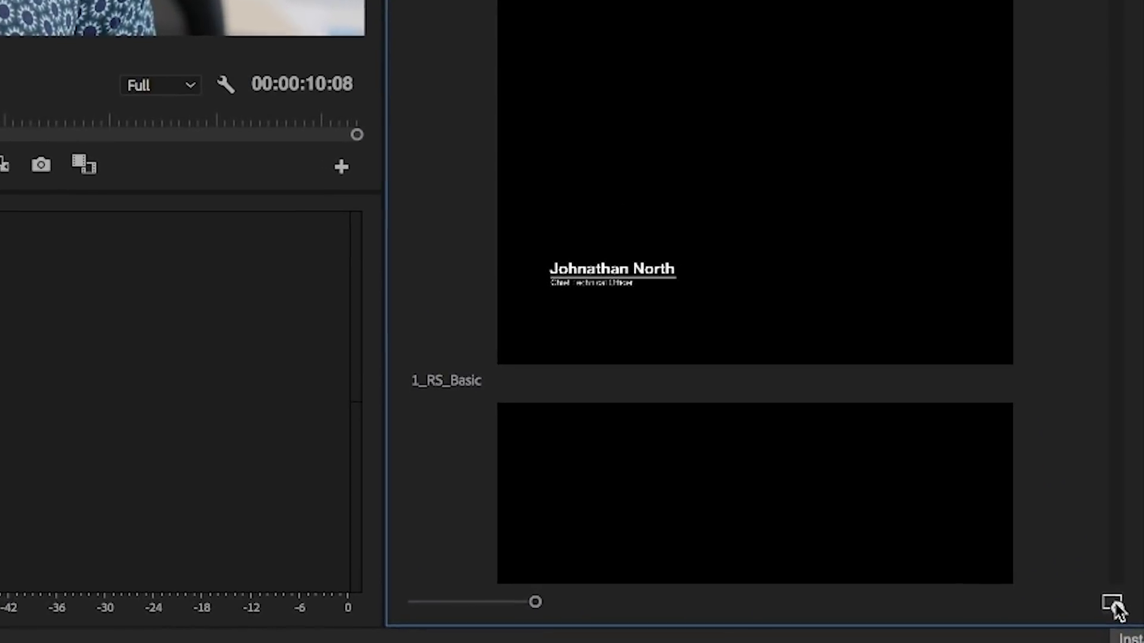
{"action": "left_click", "coordinate": [1114, 604]}
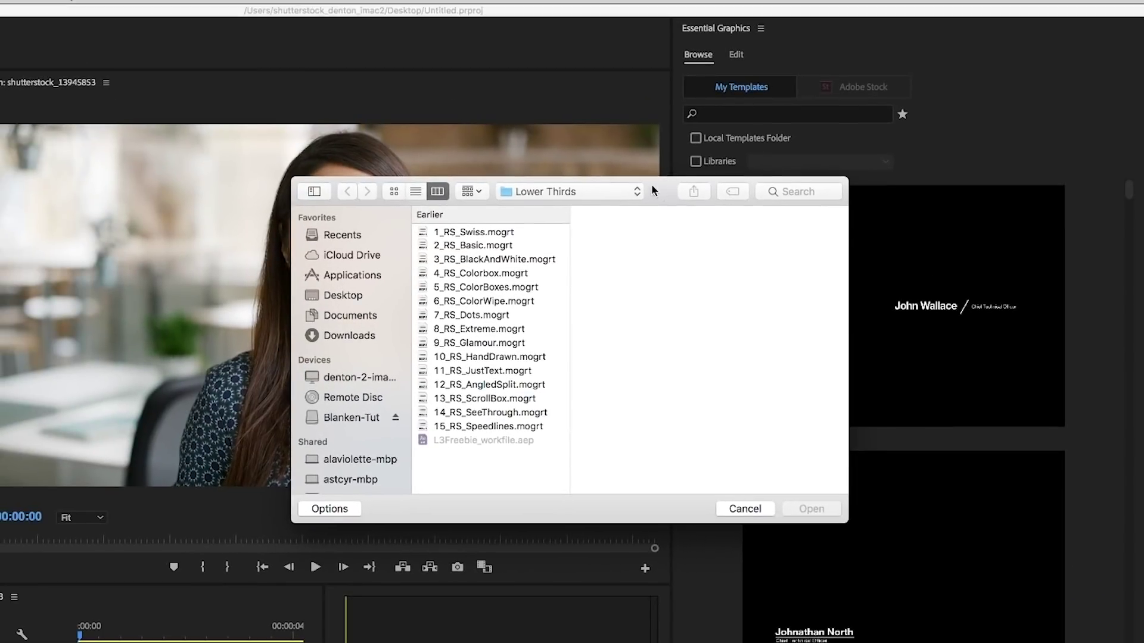
{"action": "left_click_drag", "start_coordinate": [652, 190], "coordinate": [501, 207]}
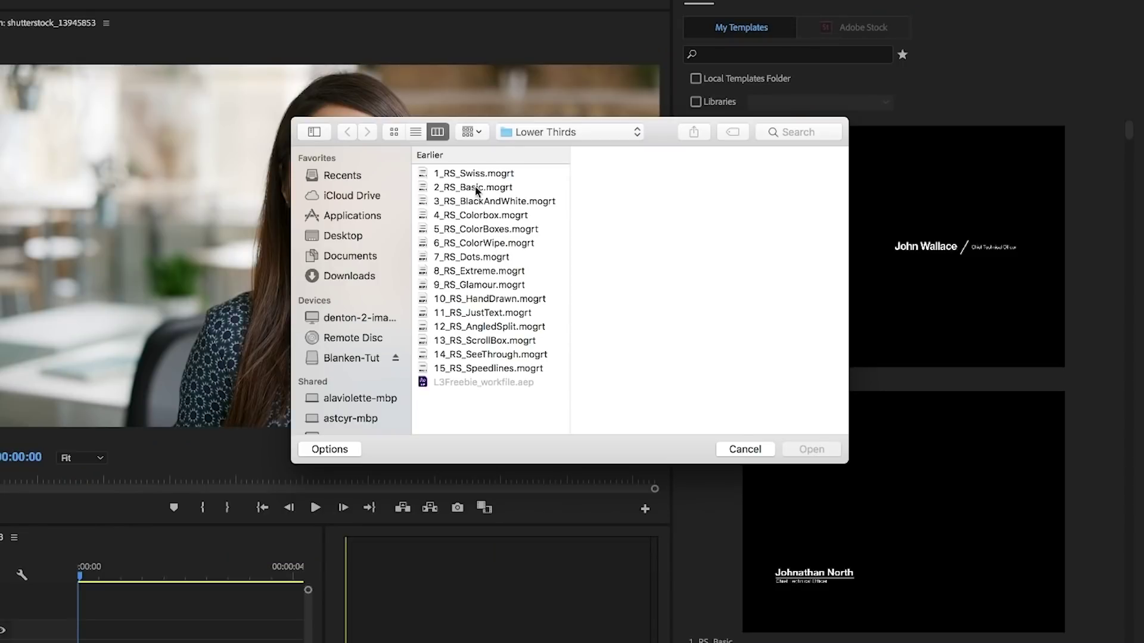
{"action": "left_click", "coordinate": [475, 174]}
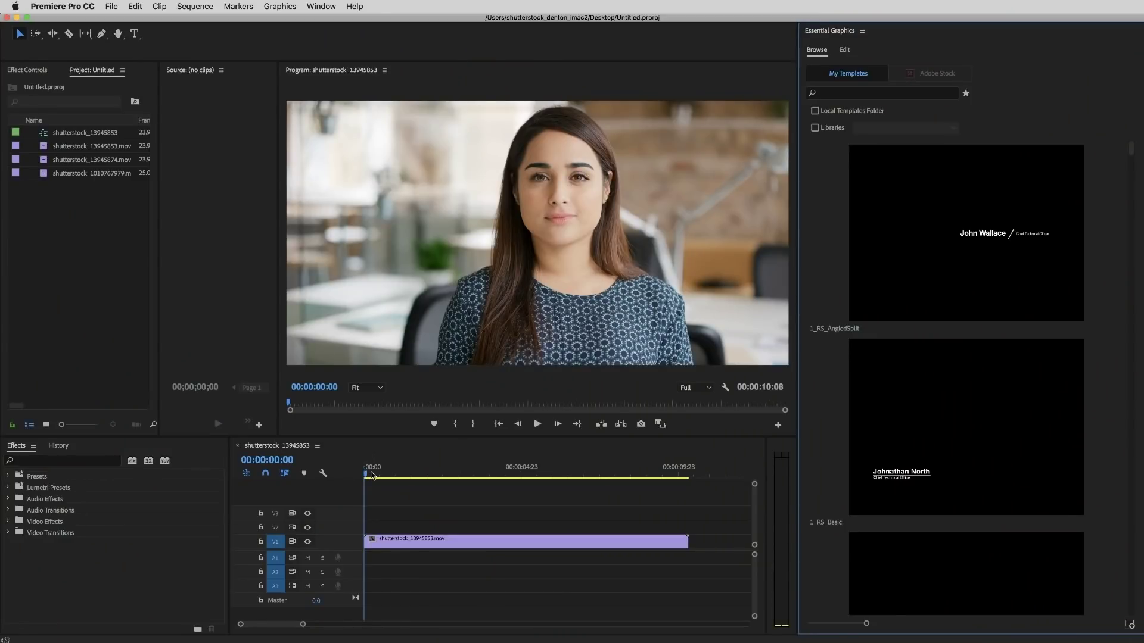
Step: Place 1_RS_ColorBoxes on track V2 above the interview clip and select it
{"action": "left_click_drag", "start_coordinate": [502, 489], "coordinate": [526, 500]}
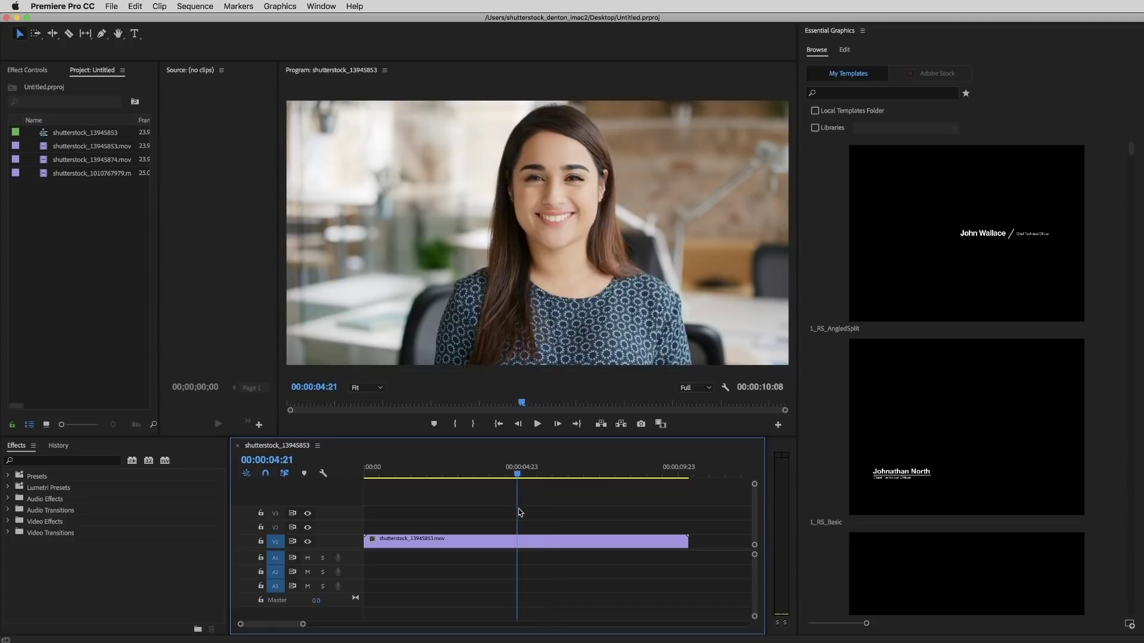
{"action": "left_click_drag", "start_coordinate": [518, 512], "coordinate": [479, 518]}
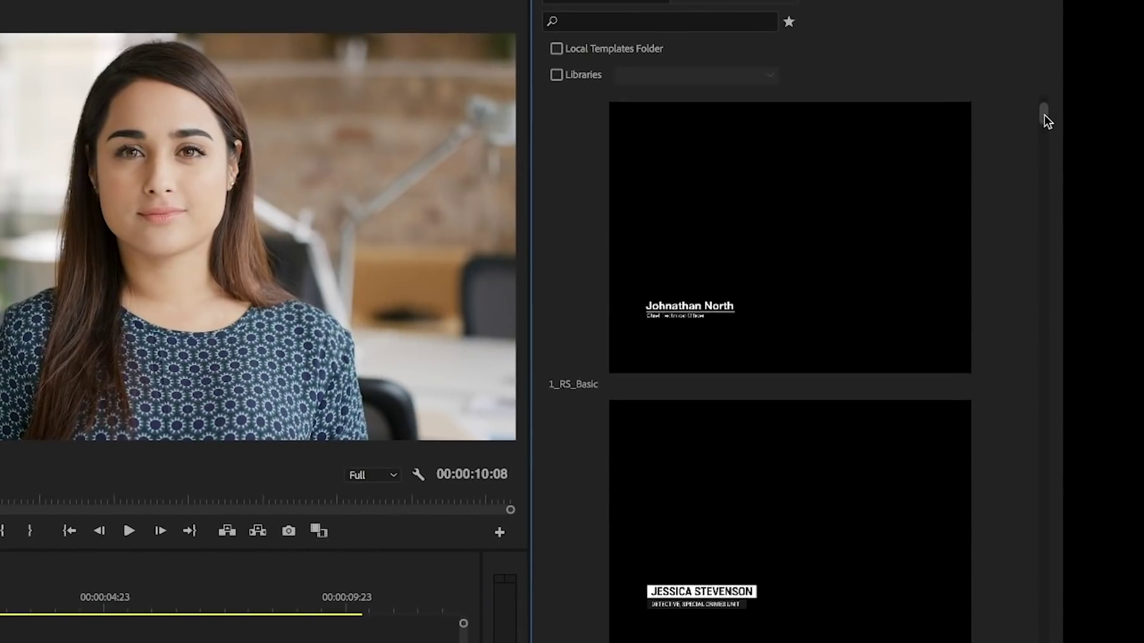
{"action": "left_click_drag", "start_coordinate": [1044, 115], "coordinate": [1042, 126]}
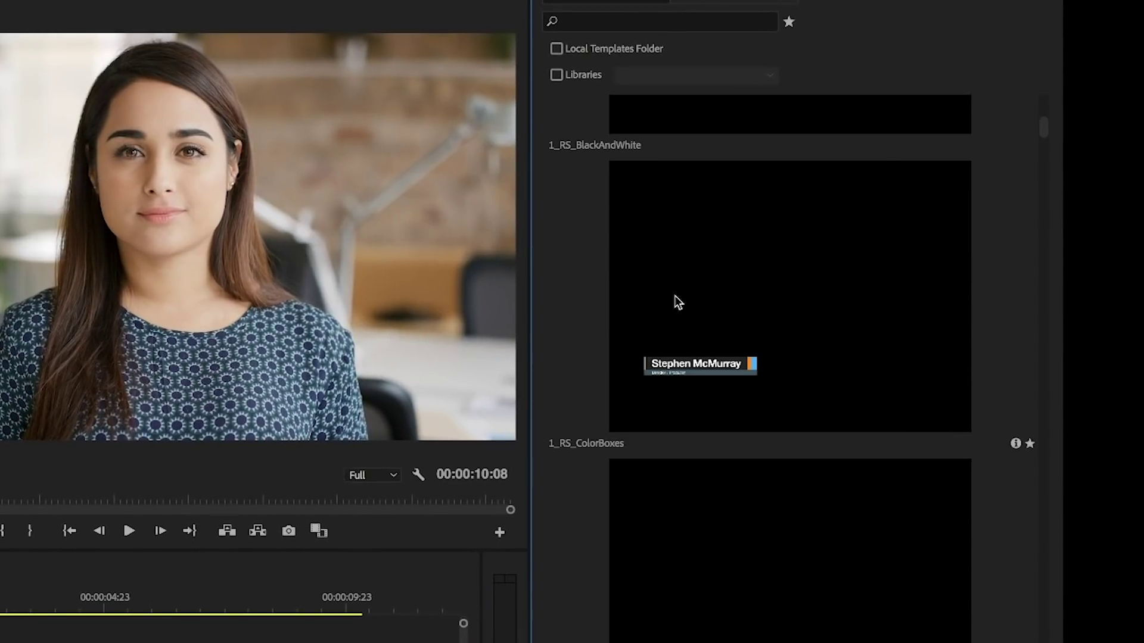
{"action": "left_click_drag", "start_coordinate": [756, 339], "coordinate": [250, 570]}
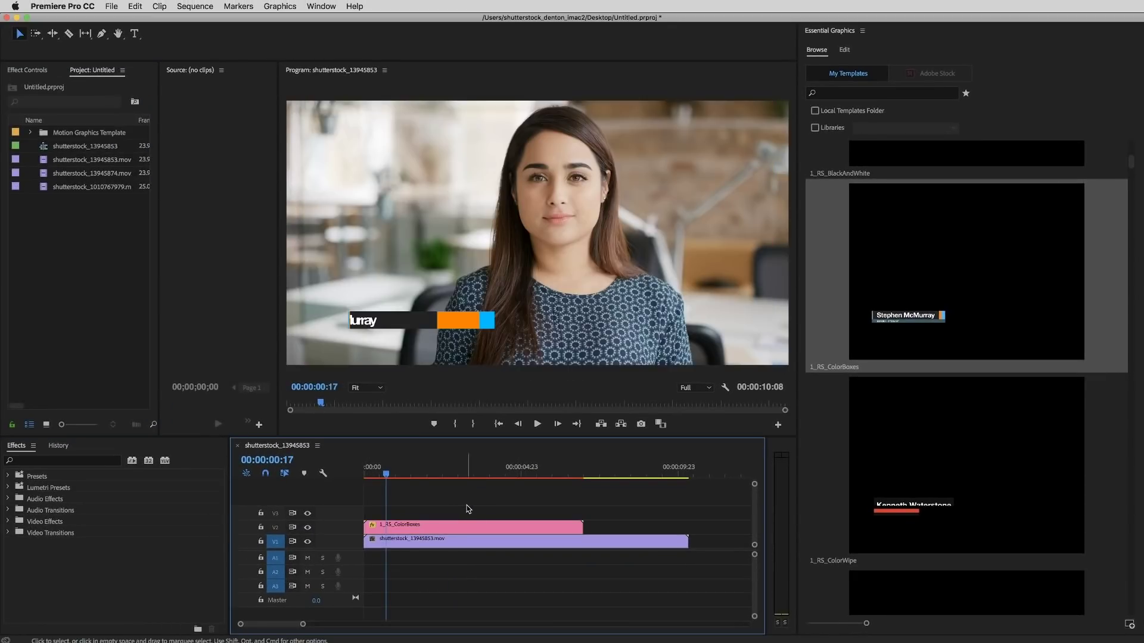
{"action": "left_click_drag", "start_coordinate": [387, 473], "coordinate": [482, 498]}
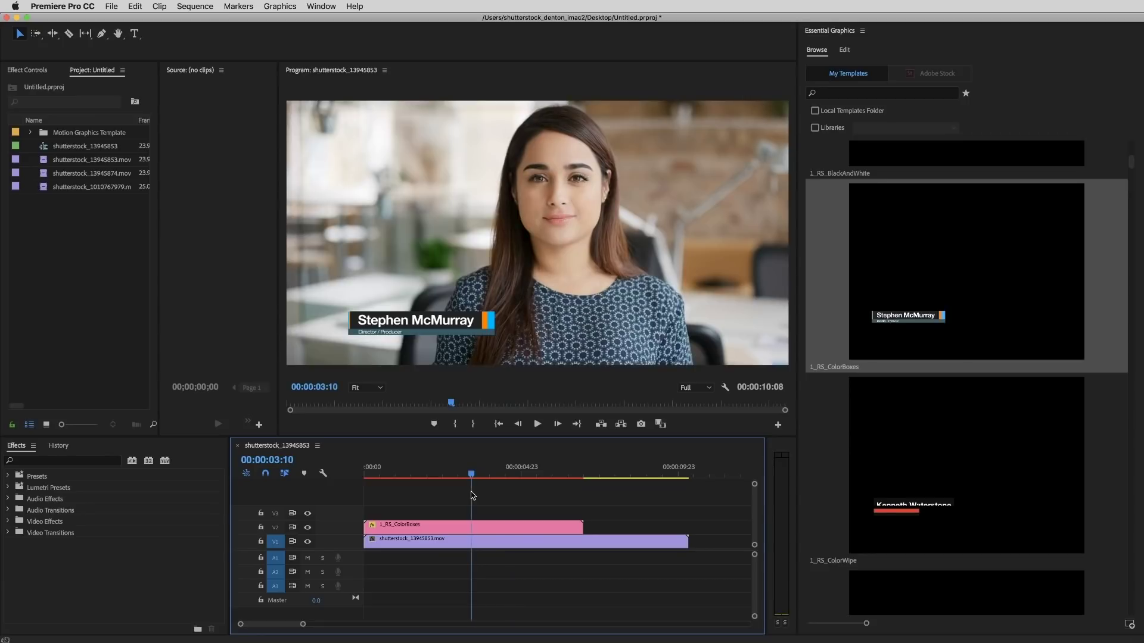
{"action": "left_click", "coordinate": [533, 531]}
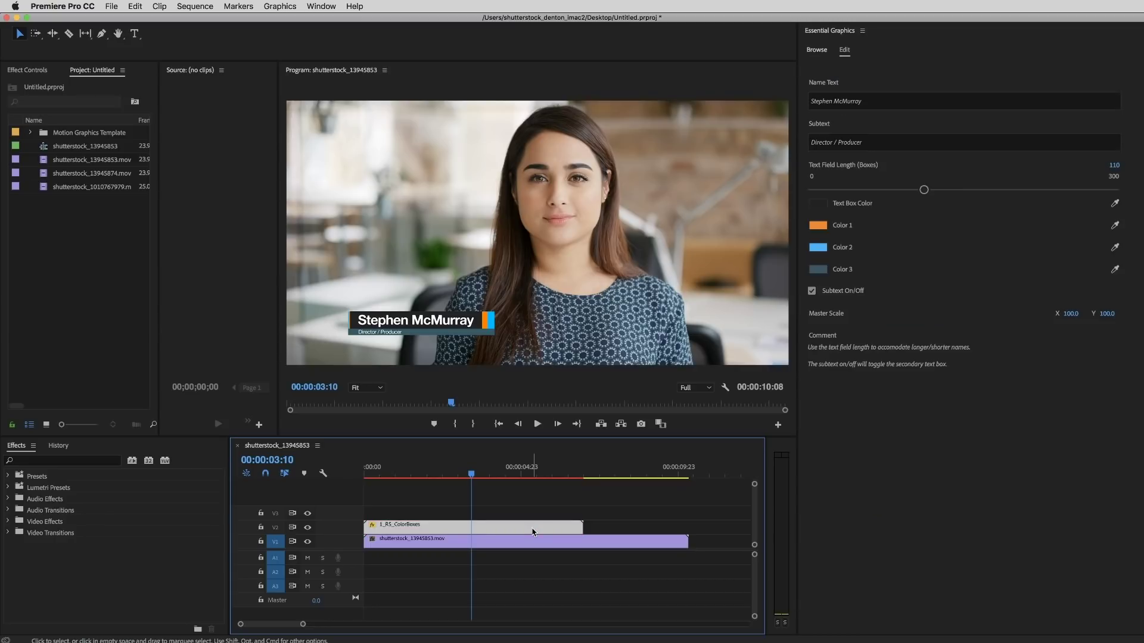
Step: Enter the new person's name into the ColorBoxes Name Text field and confirm it
{"action": "left_click", "coordinate": [867, 104]}
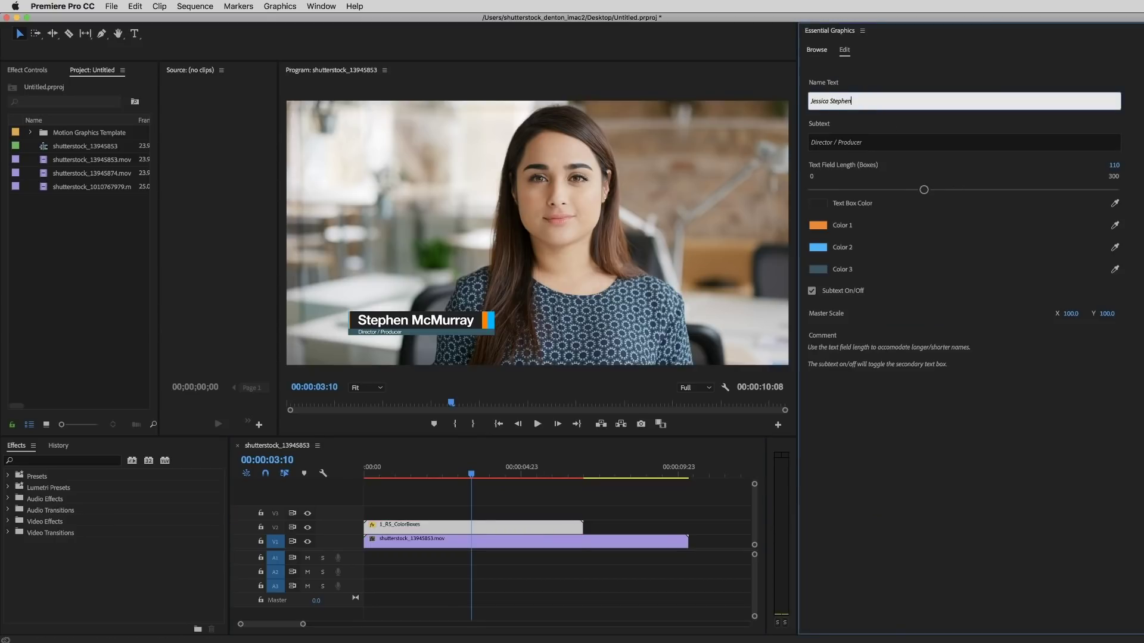
{"action": "left_click", "coordinate": [519, 521]}
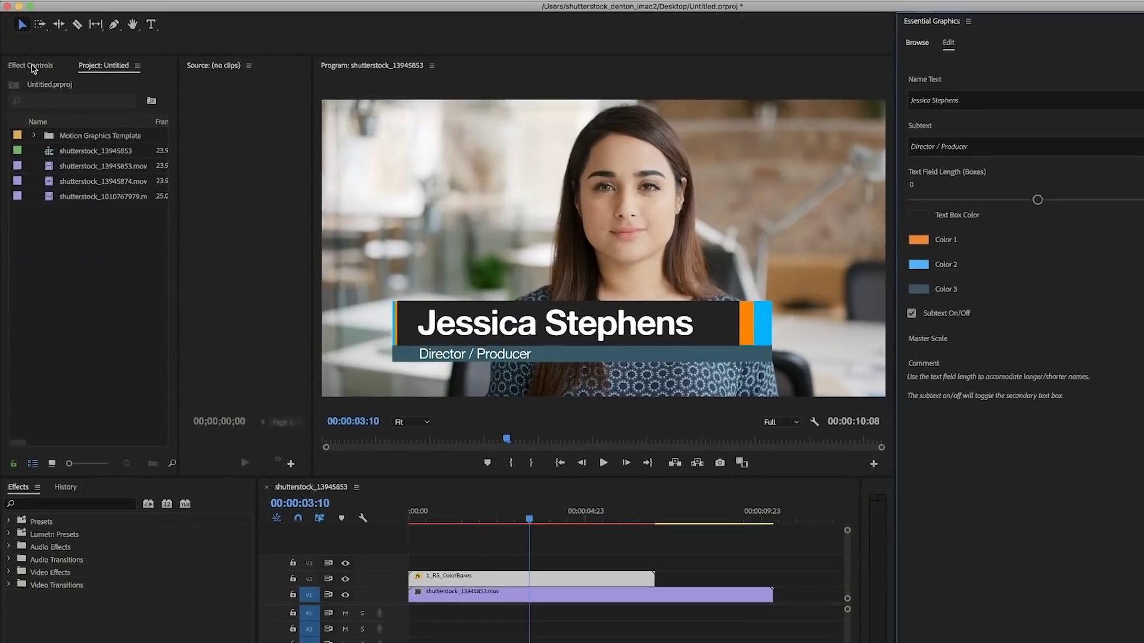
Step: Reduce the ColorBoxes title's Master Scale to 117 and select the existing subtext
{"action": "left_click", "coordinate": [28, 70]}
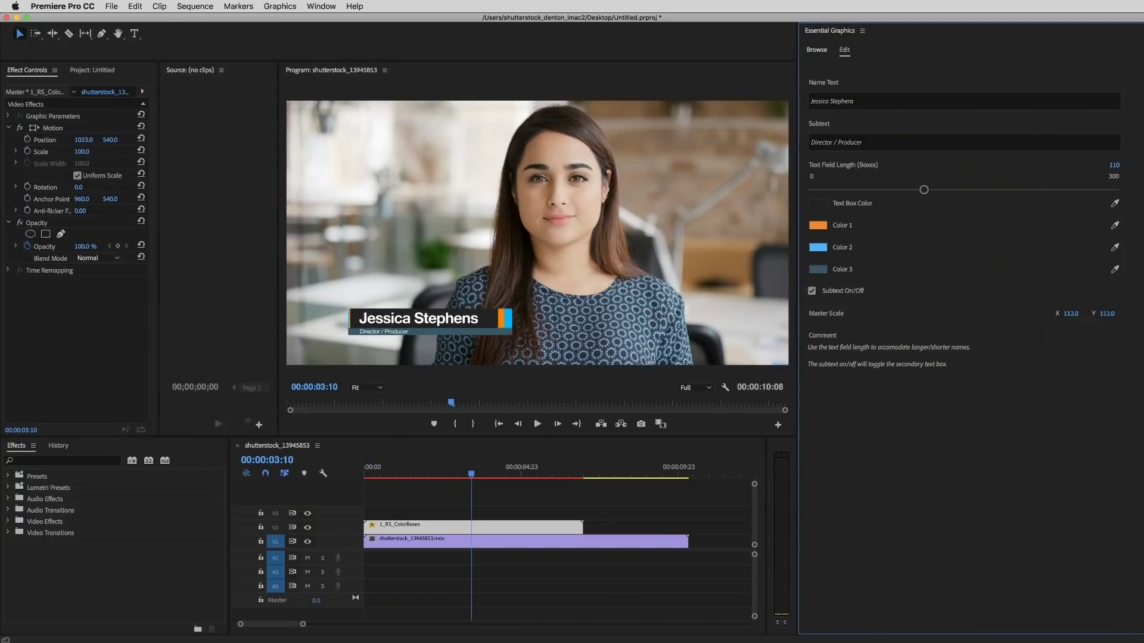
{"action": "left_click_drag", "start_coordinate": [1071, 313], "coordinate": [1052, 418]}
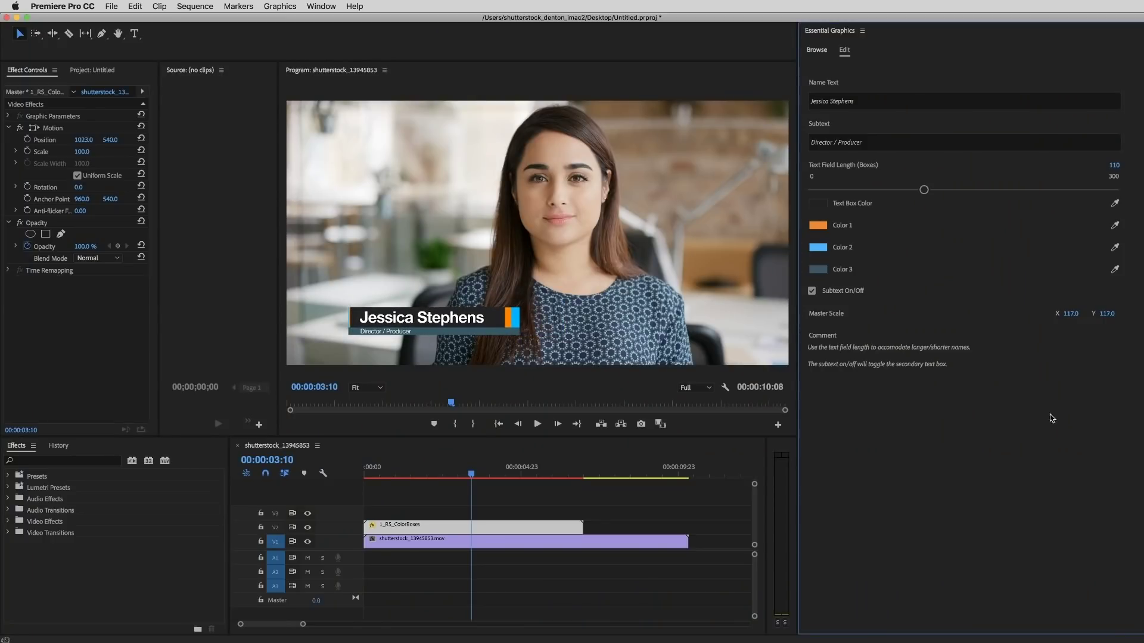
{"action": "left_click", "coordinate": [831, 143]}
Step: Change the subtext from Director / Producer to Founder / CEO, then edit the first accent colour
{"action": "left_click_drag", "start_coordinate": [864, 142], "coordinate": [782, 143]}
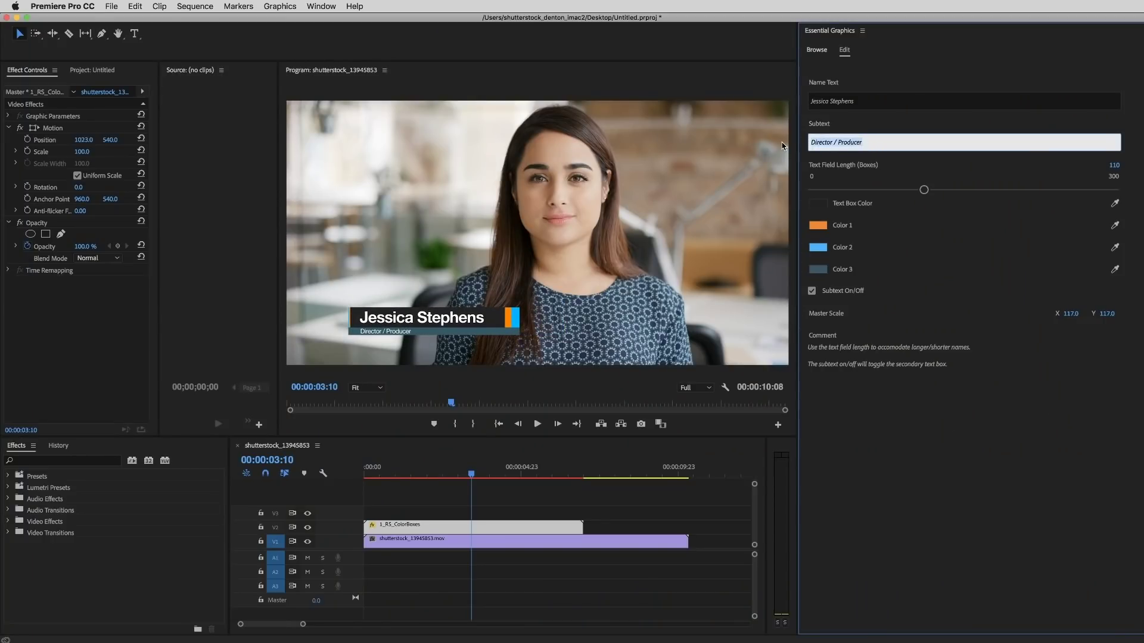
{"action": "type", "text": "Founder / CEO"}
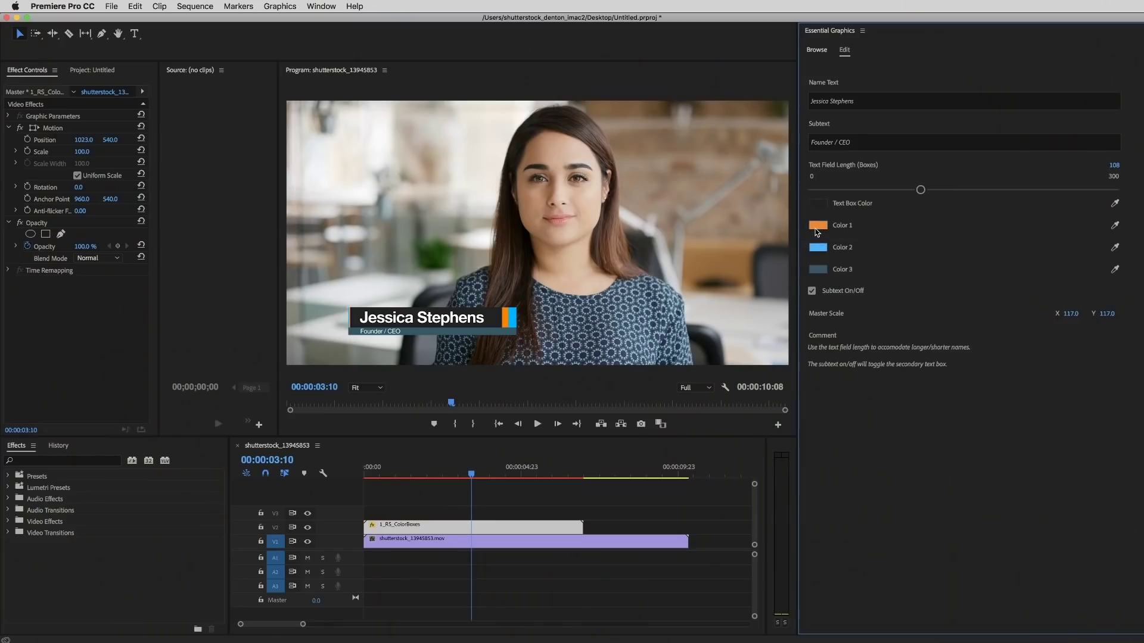
{"action": "left_click", "coordinate": [818, 226]}
Step: Make the first accent colour yellow and the second accent colour orange
{"action": "left_click_drag", "start_coordinate": [750, 214], "coordinate": [744, 211]}
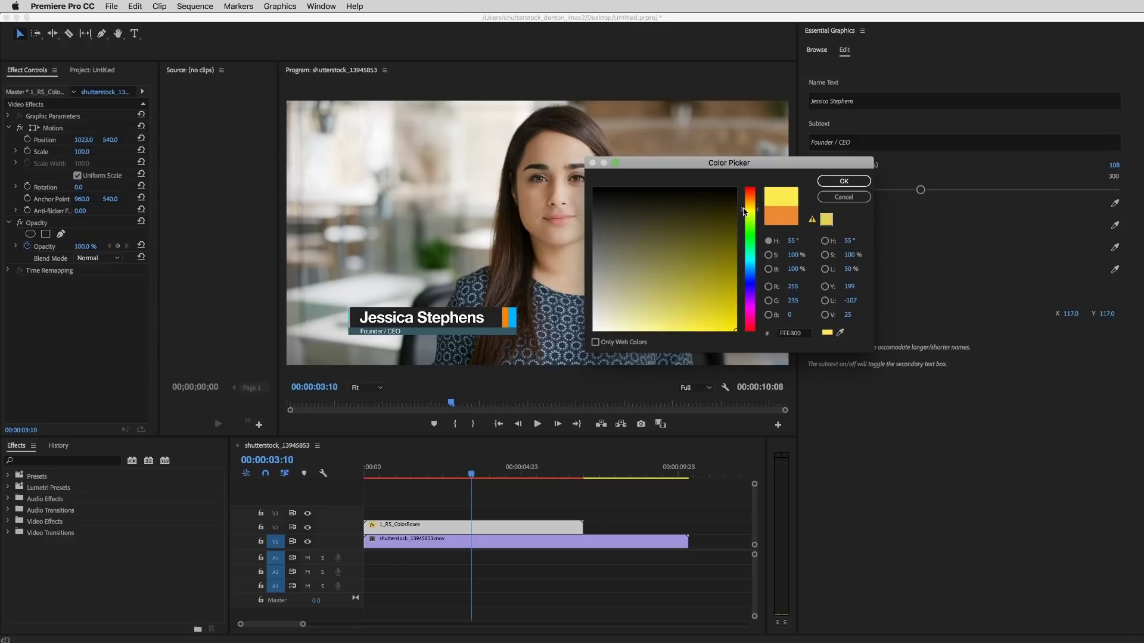
{"action": "left_click", "coordinate": [843, 181]}
{"action": "left_click", "coordinate": [816, 247]}
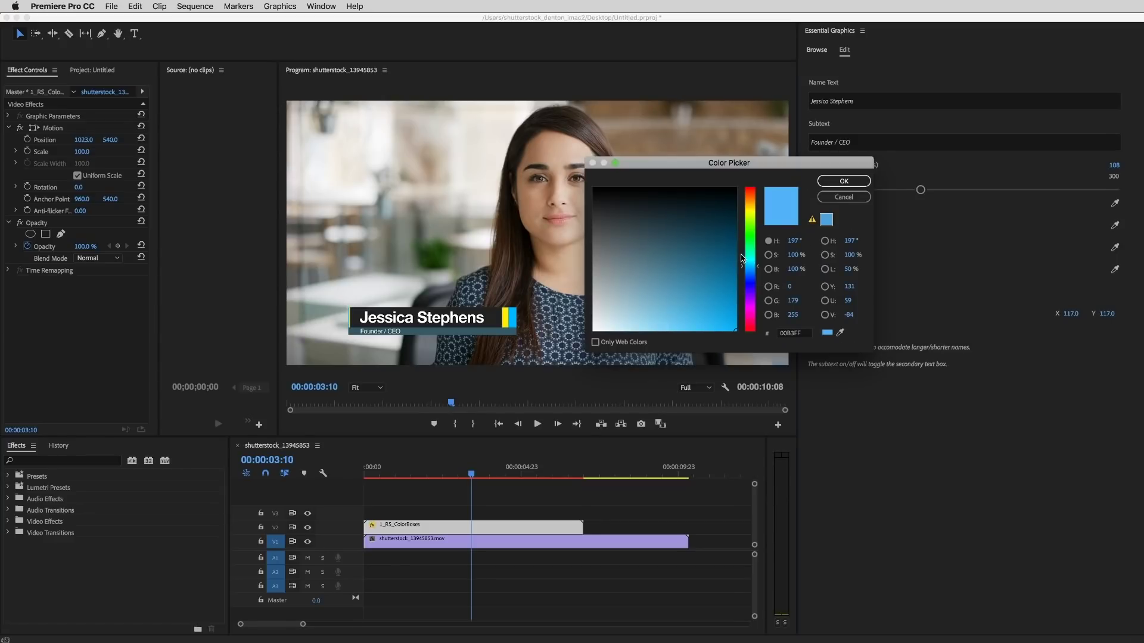
{"action": "left_click_drag", "start_coordinate": [750, 207], "coordinate": [750, 200]}
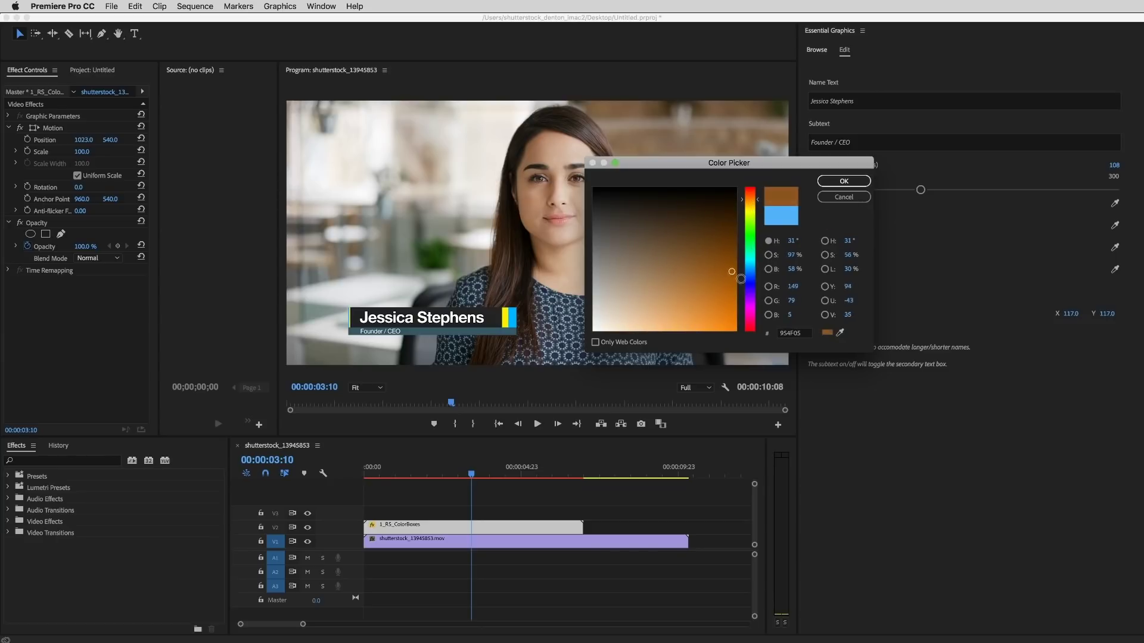
{"action": "left_click", "coordinate": [843, 180]}
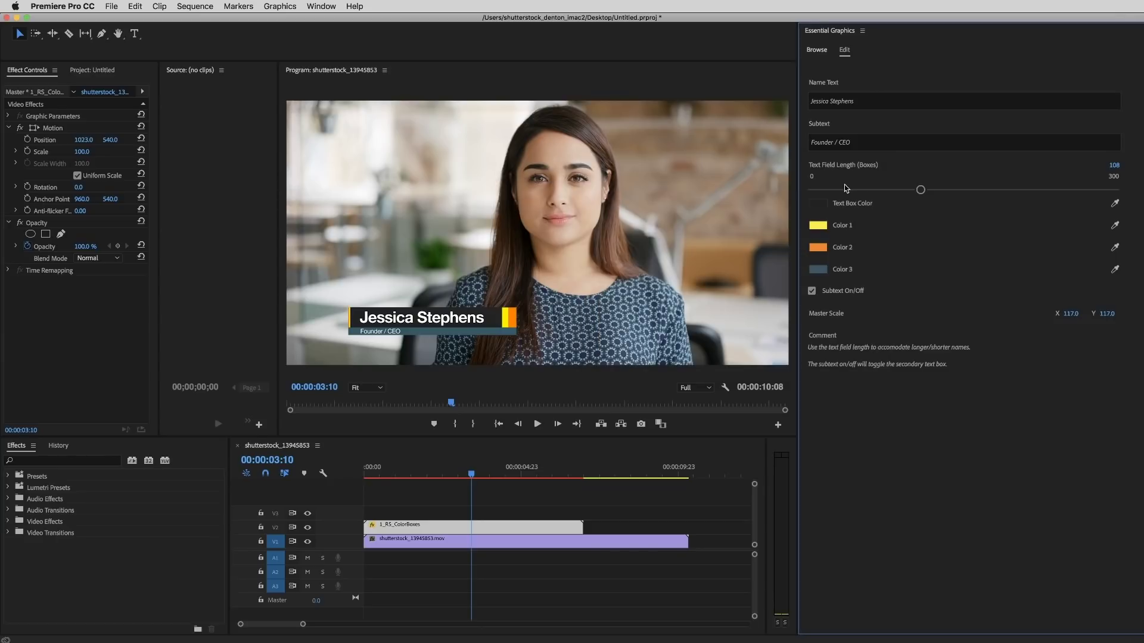
Step: Set the third accent colour to dark orange-brown 793400
{"action": "left_click", "coordinate": [818, 269]}
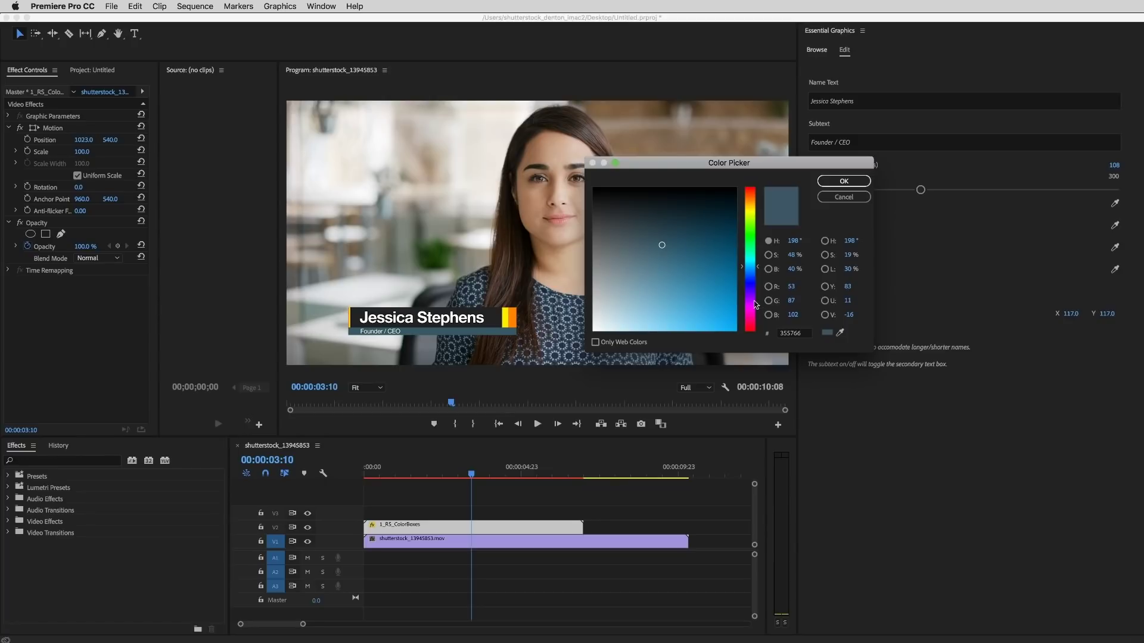
{"action": "left_click", "coordinate": [749, 197]}
{"action": "mouse_move", "coordinate": [659, 219]}
{"action": "left_mouse_down"}
{"action": "mouse_move", "coordinate": [682, 264]}
{"action": "mouse_move", "coordinate": [726, 274]}
{"action": "mouse_move", "coordinate": [771, 255]}
{"action": "left_mouse_up"}
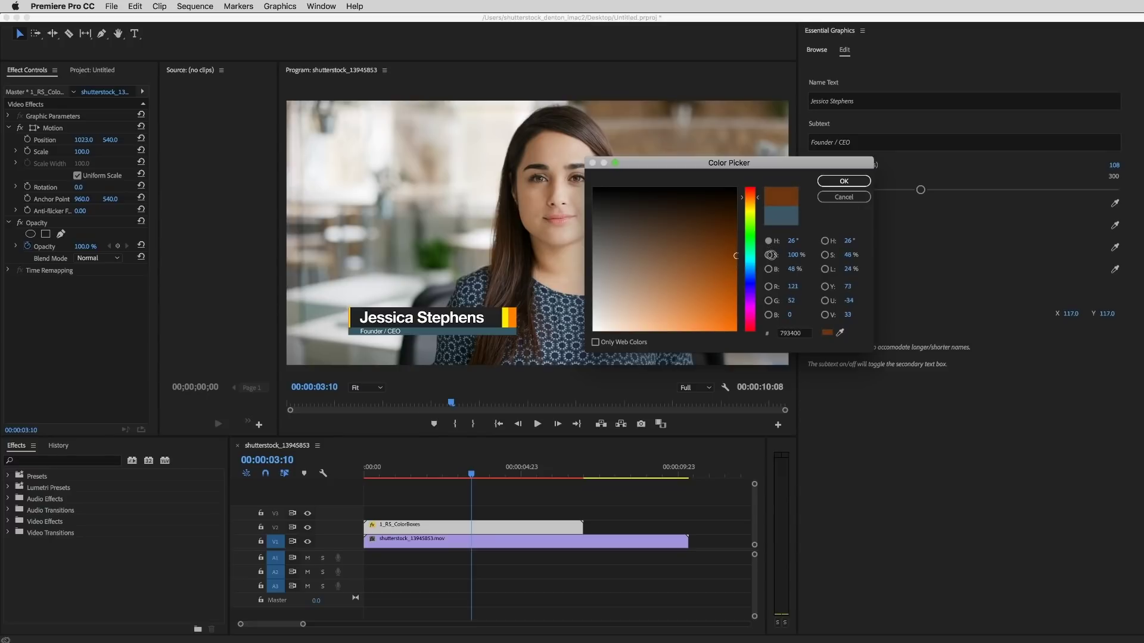
{"action": "left_click", "coordinate": [844, 181]}
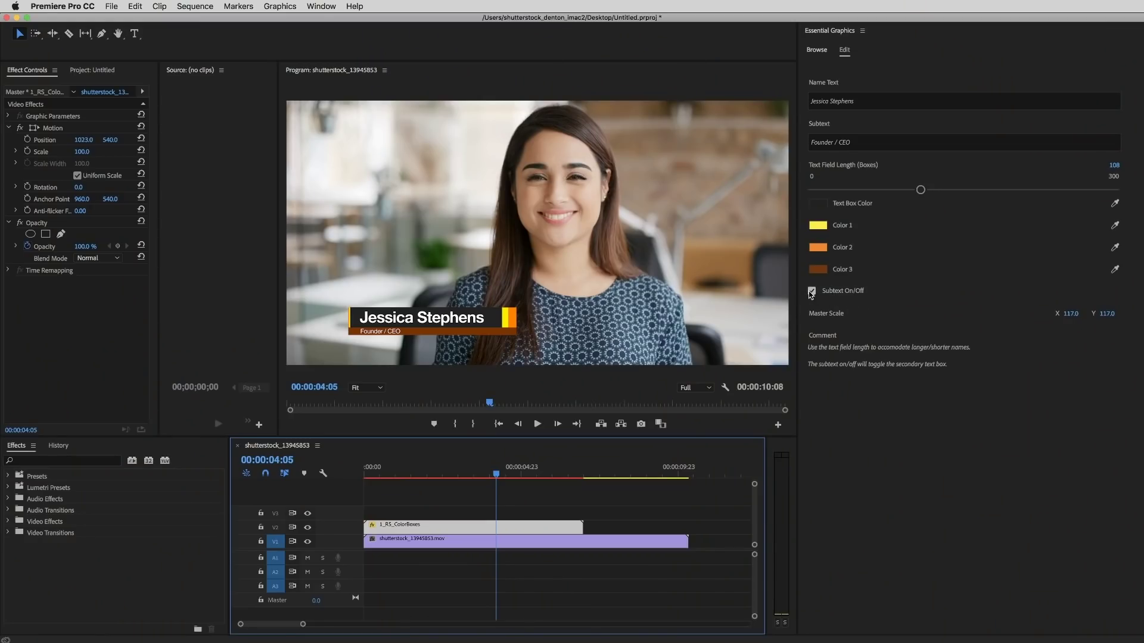
Step: Turn on the subtext line so the Founder / CEO bar shows beneath the name
{"action": "left_click", "coordinate": [812, 291]}
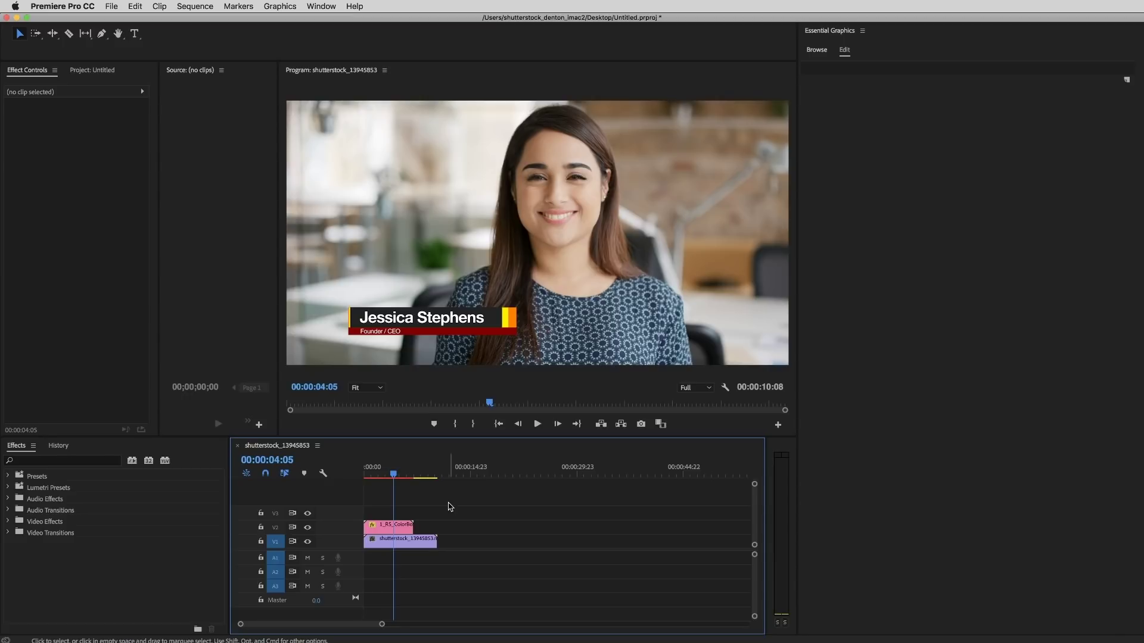
Step: Render a preview of the sequence's work area with Enter
{"action": "key", "text": "Return"}
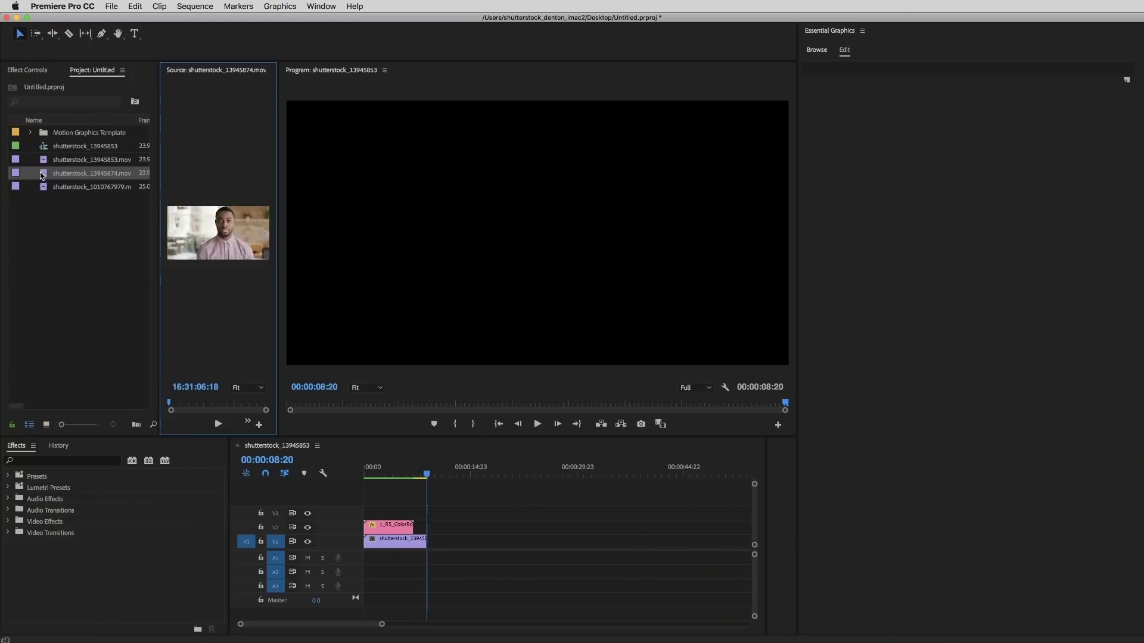
Step: Place shutterstock_13945874.mov on V1 after the first clip and scrub through it
{"action": "left_click_drag", "start_coordinate": [42, 176], "coordinate": [450, 524]}
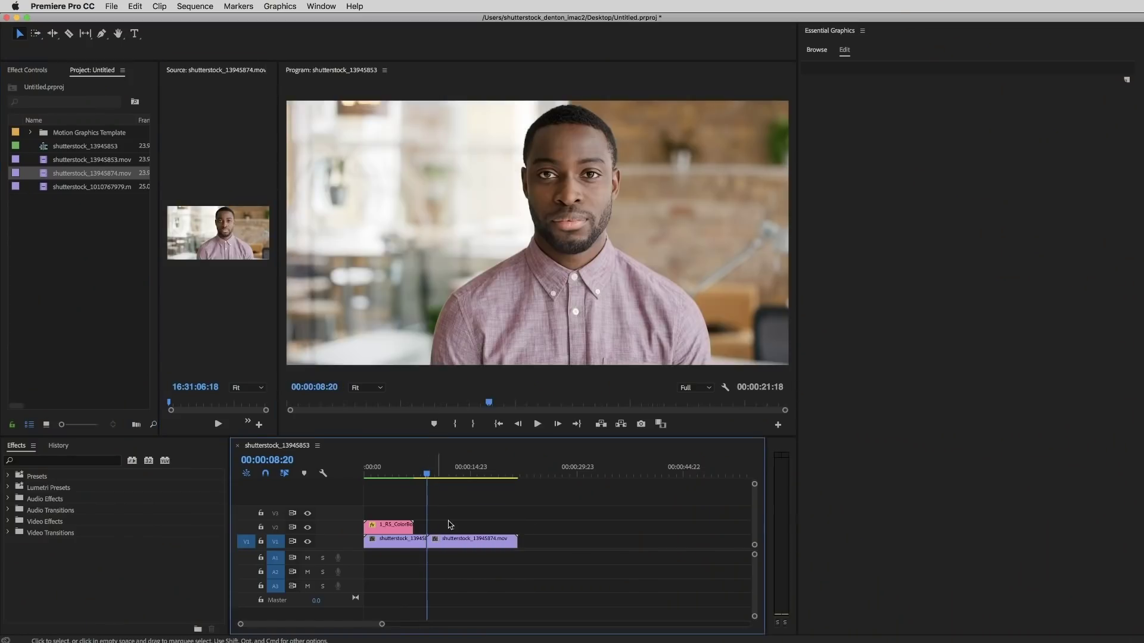
{"action": "mouse_move", "coordinate": [449, 473]}
{"action": "left_mouse_down"}
{"action": "mouse_move", "coordinate": [493, 474]}
{"action": "mouse_move", "coordinate": [434, 473]}
{"action": "left_mouse_up"}
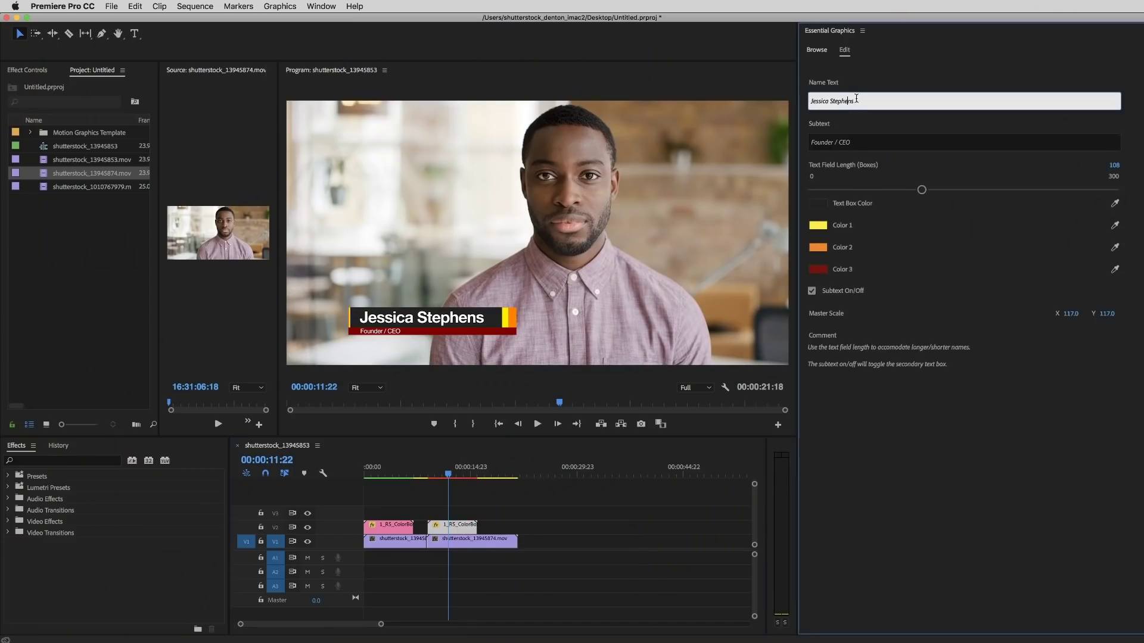
Step: Replace the lower third's name text with the second presenter's name
{"action": "left_click_drag", "start_coordinate": [850, 101], "coordinate": [760, 100]}
{"action": "type", "text": "Jo"}
{"action": "left_click", "coordinate": [998, 447]}
Step: Change the subtext to 'Co Founder', then jump back to the first interview to compare
{"action": "left_click_drag", "start_coordinate": [878, 148], "coordinate": [772, 145]}
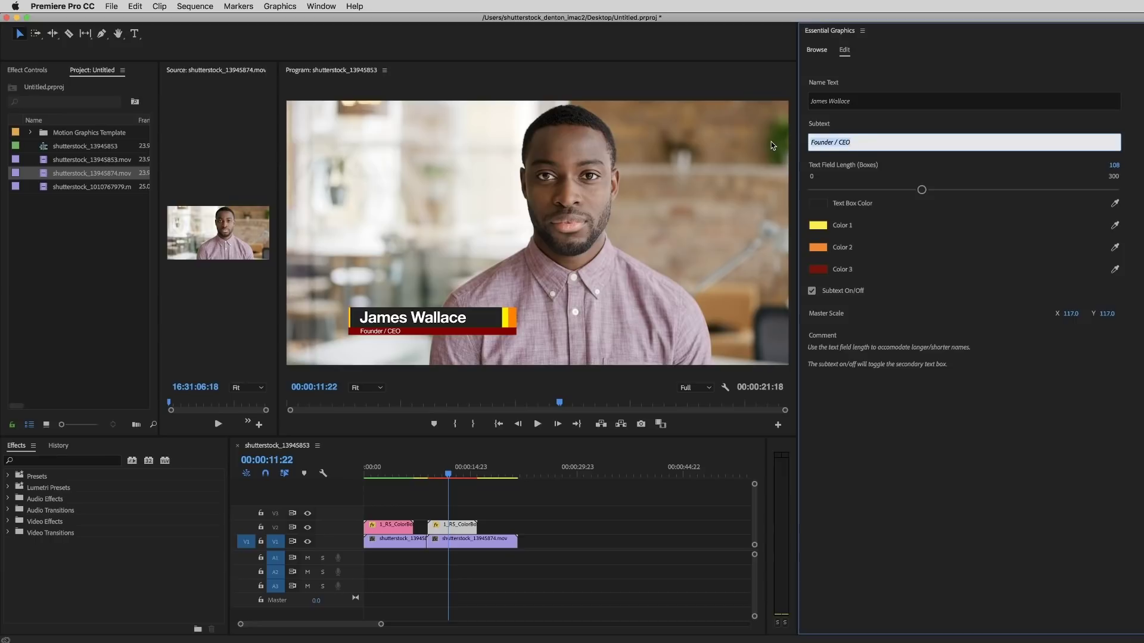
{"action": "type", "text": "Co"}
{"action": "key", "text": "Return"}
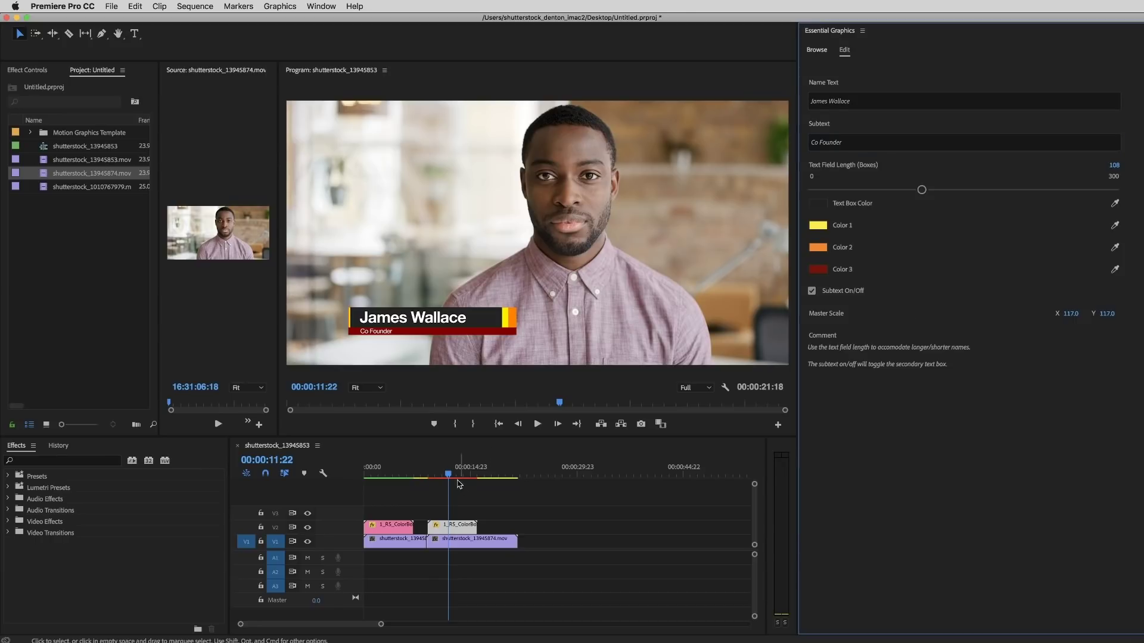
{"action": "left_click", "coordinate": [380, 474]}
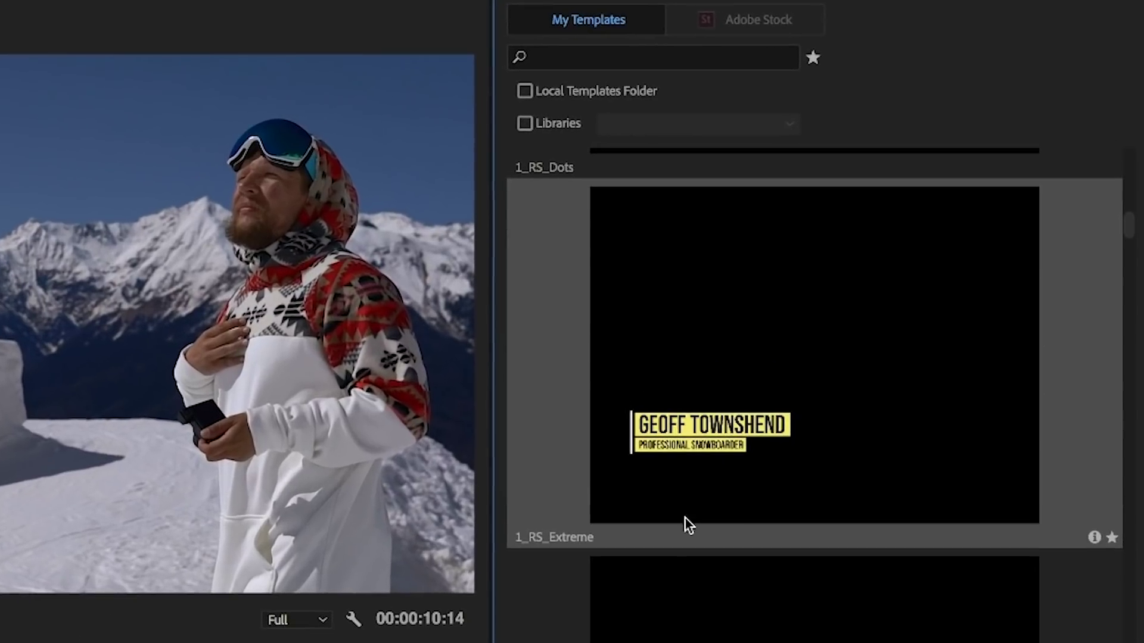
Step: Place the 1_RS_Extreme title on V2 above the snowboarder clip and select it at 2:15
{"action": "left_click_drag", "start_coordinate": [685, 523], "coordinate": [364, 524]}
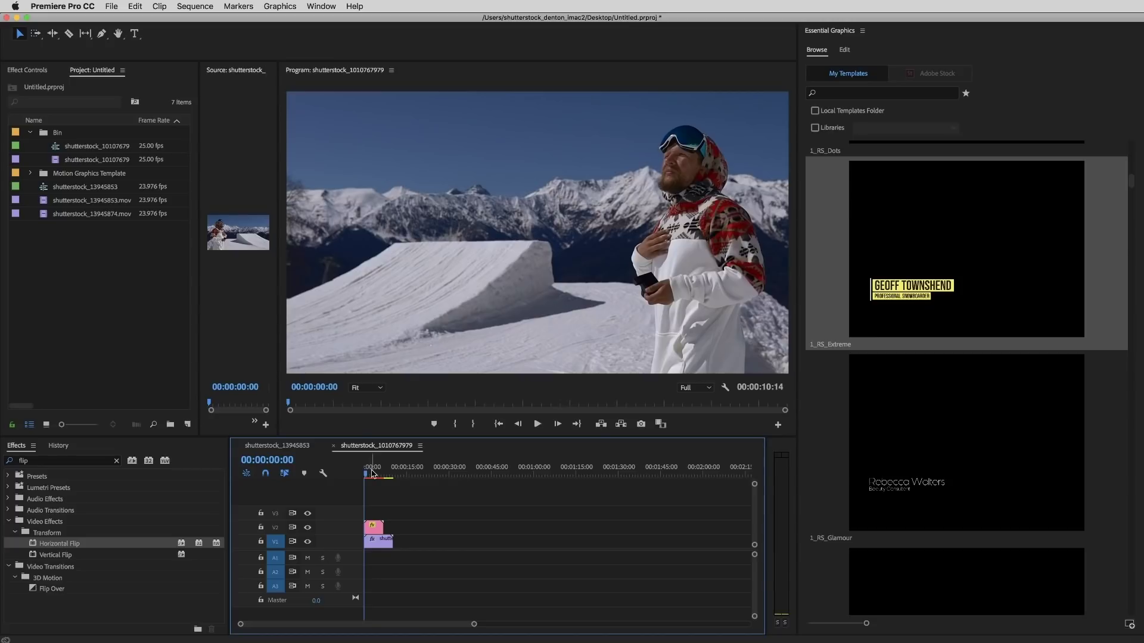
{"action": "left_click", "coordinate": [371, 474]}
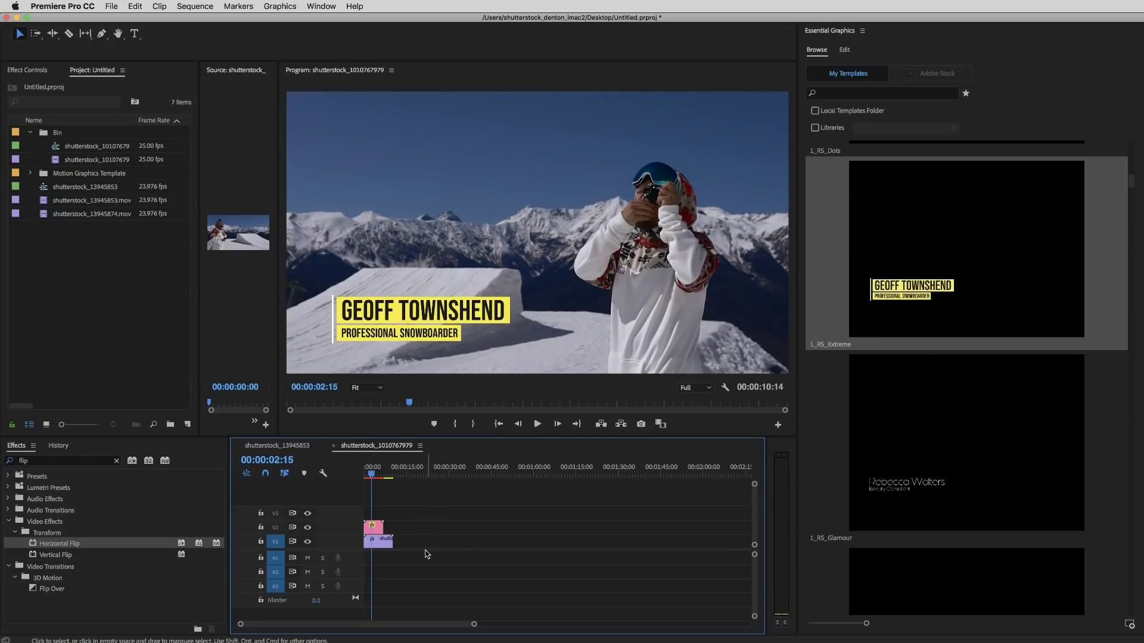
{"action": "left_click", "coordinate": [373, 530]}
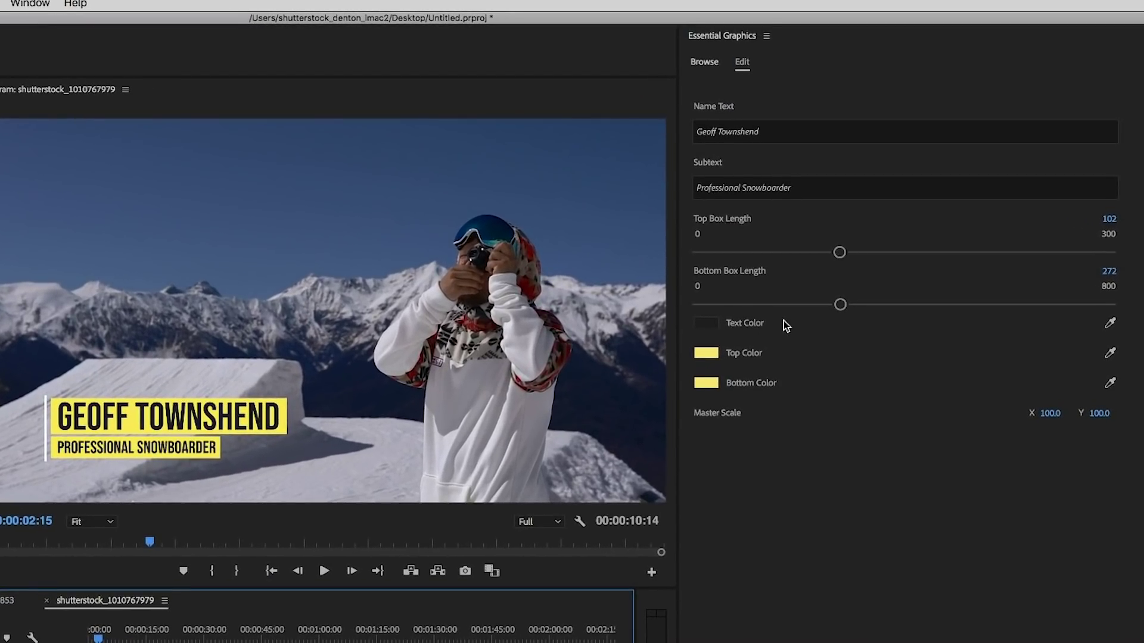
{"action": "left_click", "coordinate": [800, 429]}
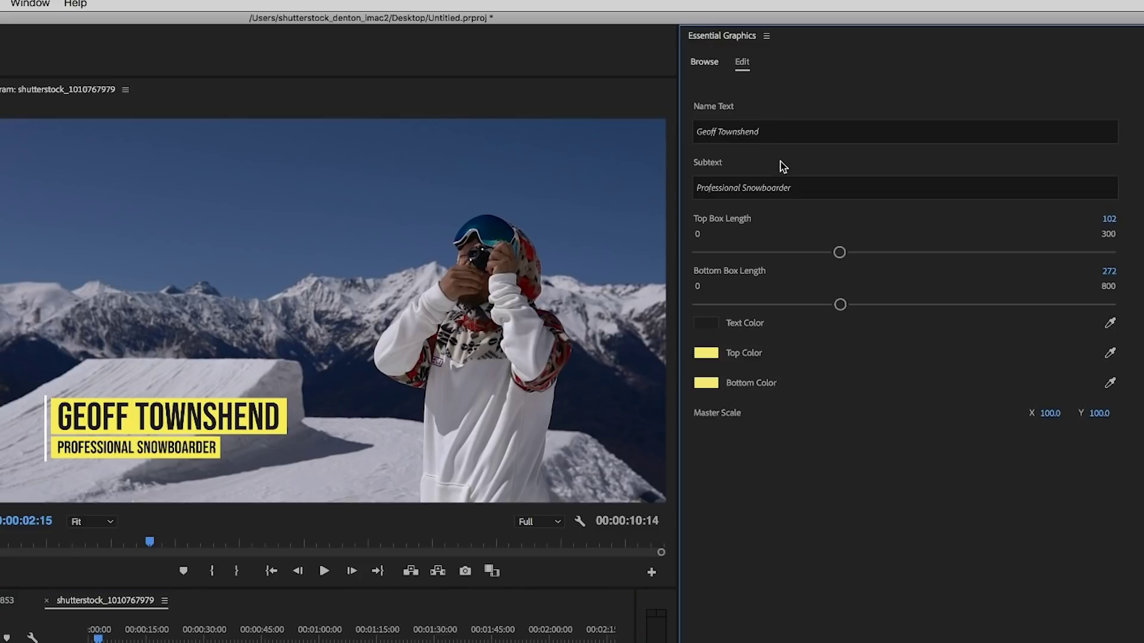
{"action": "left_click_drag", "start_coordinate": [838, 253], "coordinate": [822, 274]}
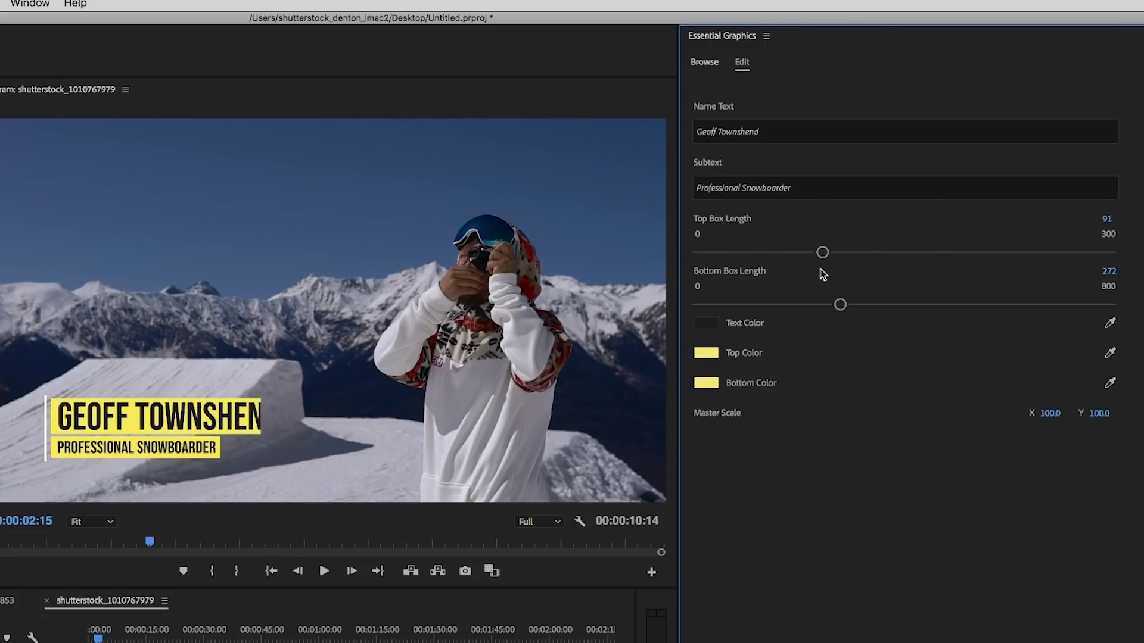
{"action": "key", "text": "super+z"}
{"action": "mouse_move", "coordinate": [841, 312]}
{"action": "left_mouse_down"}
{"action": "mouse_move", "coordinate": [733, 306]}
{"action": "mouse_move", "coordinate": [909, 307]}
{"action": "mouse_move", "coordinate": [685, 315]}
{"action": "mouse_move", "coordinate": [940, 304]}
{"action": "mouse_move", "coordinate": [796, 305]}
{"action": "mouse_move", "coordinate": [840, 305]}
{"action": "left_mouse_up"}
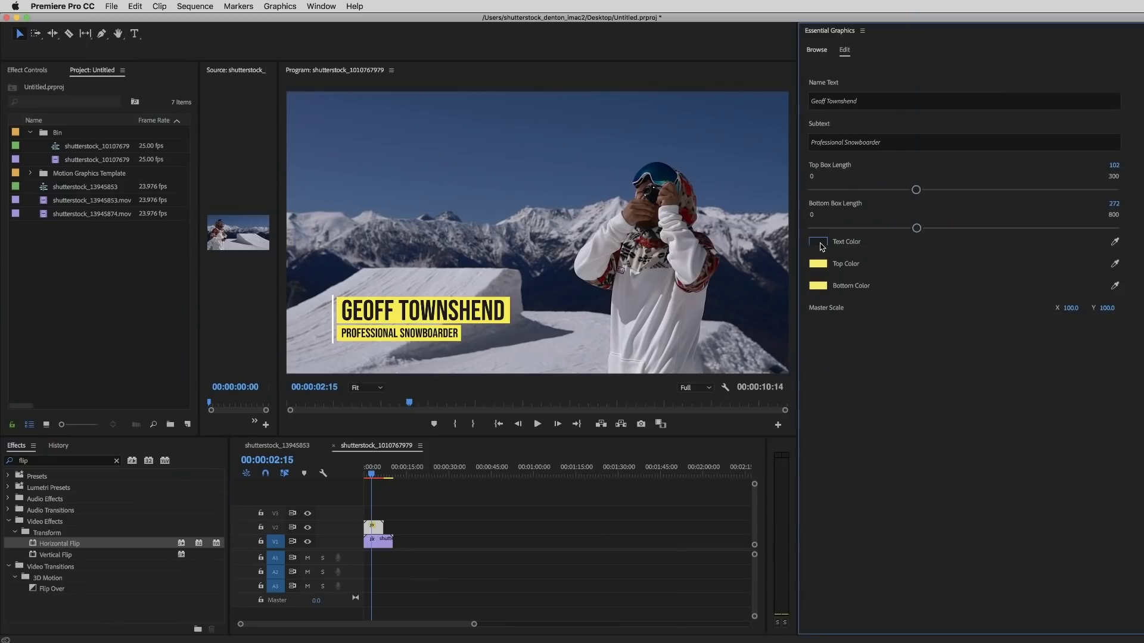
{"action": "left_click", "coordinate": [817, 242]}
Step: Set the Top Color to dark red and sample that same red for the Bottom Color
{"action": "left_click", "coordinate": [736, 289]}
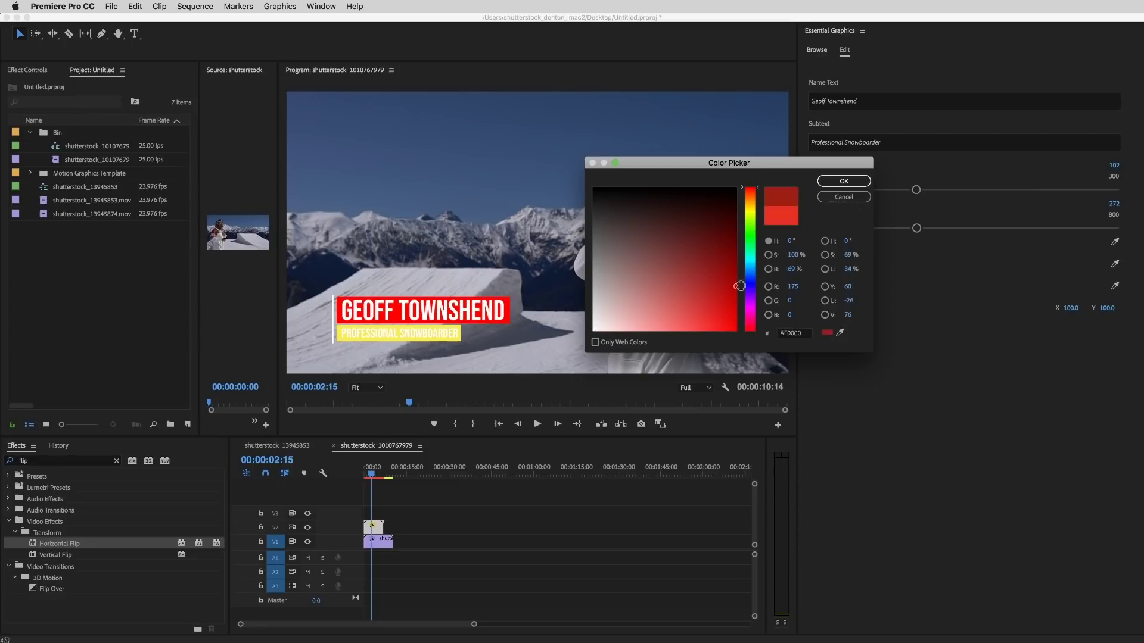
{"action": "left_click", "coordinate": [843, 181]}
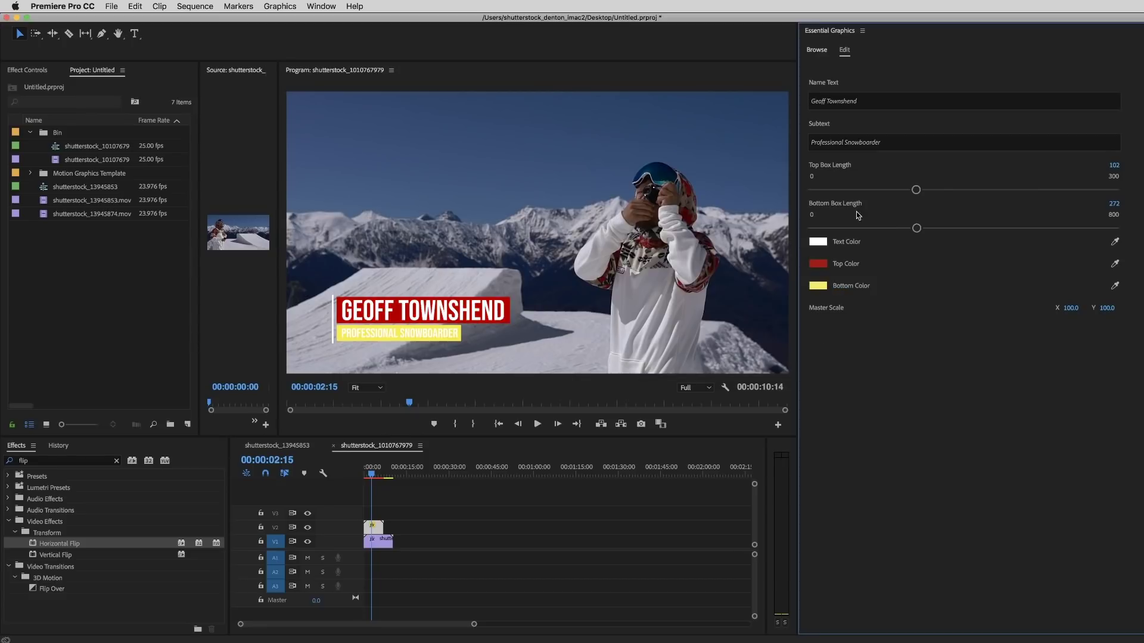
{"action": "left_click", "coordinate": [818, 286]}
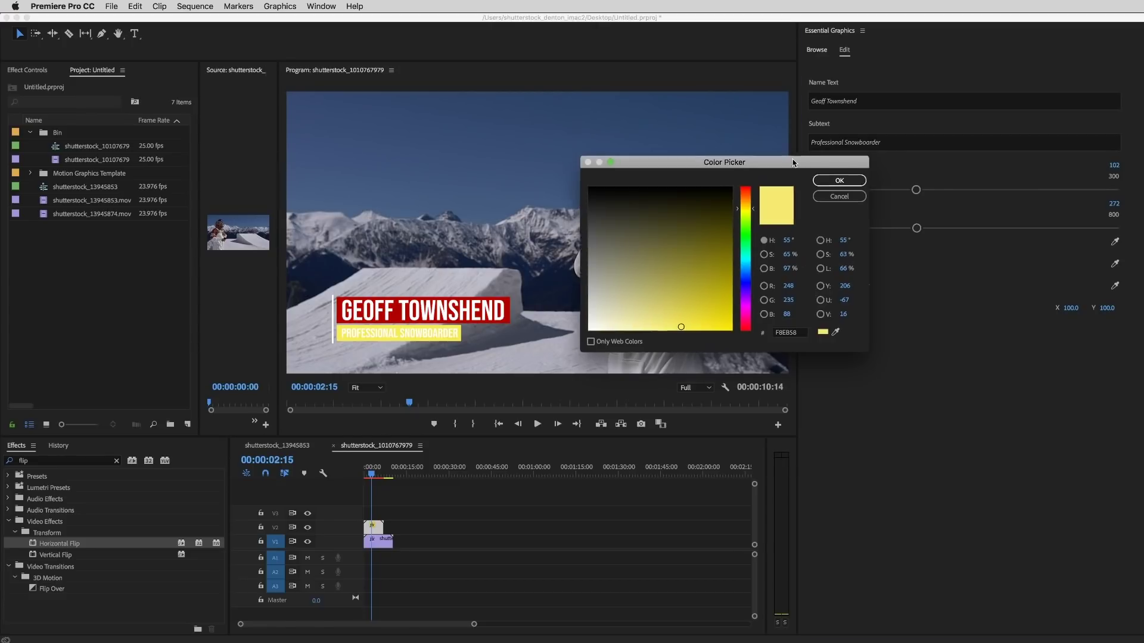
{"action": "left_click_drag", "start_coordinate": [804, 157], "coordinate": [660, 104]}
{"action": "left_click", "coordinate": [692, 271]}
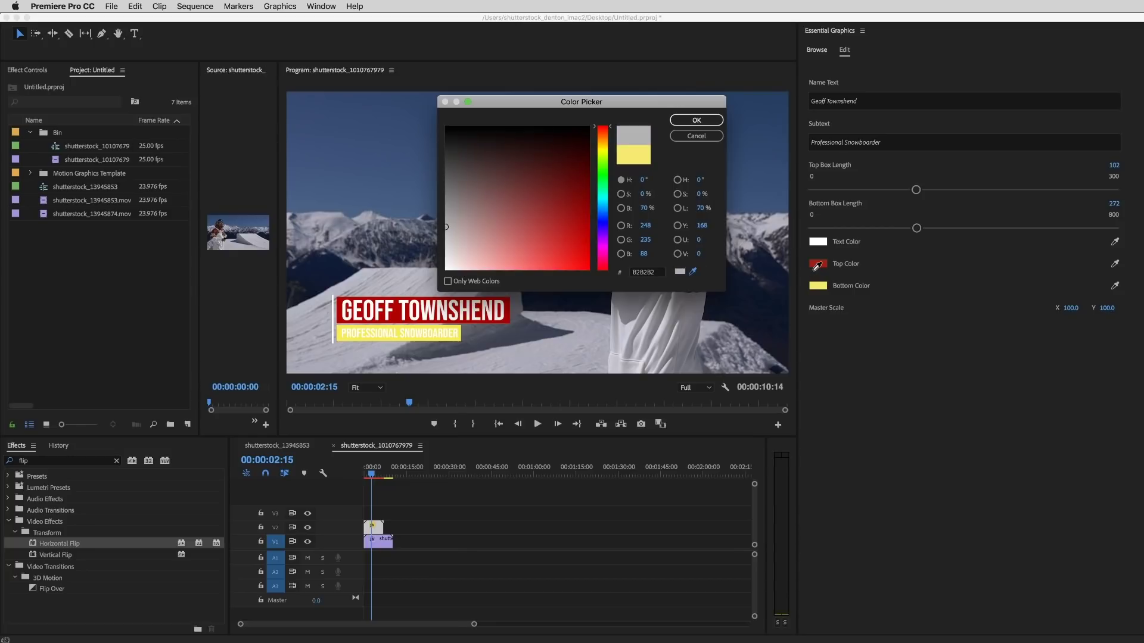
{"action": "left_click", "coordinate": [692, 271]}
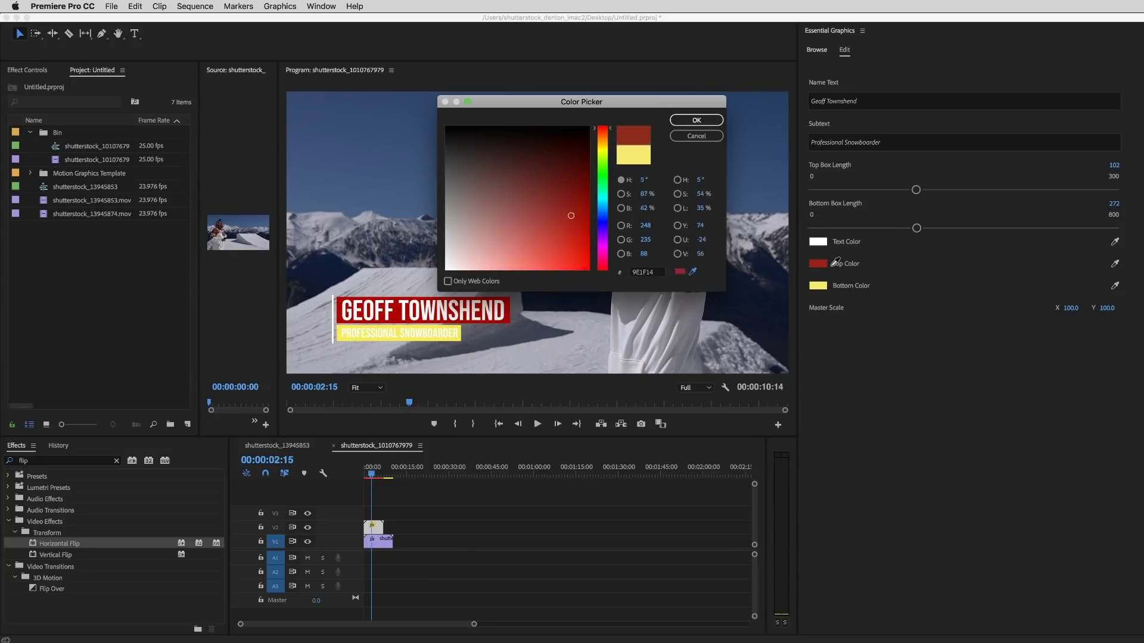